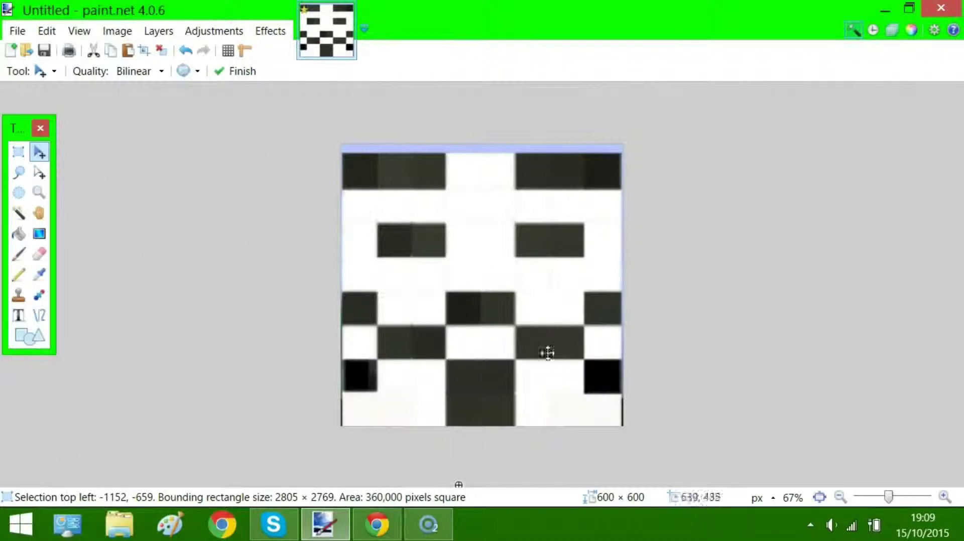
- Draw a black rectangle outline around the whole canvas, about 605 × 601 pixels, with a brush width of 30
left_click(29, 337)
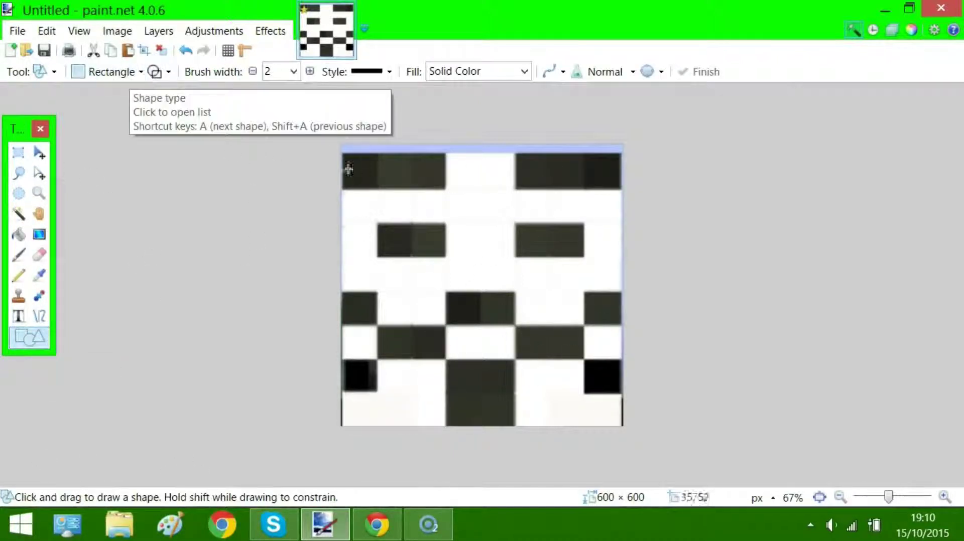
left_click(294, 72)
left_click(286, 160)
mouse_move(345, 146)
left_mouse_down()
mouse_move(622, 395)
mouse_move(622, 424)
left_mouse_up()
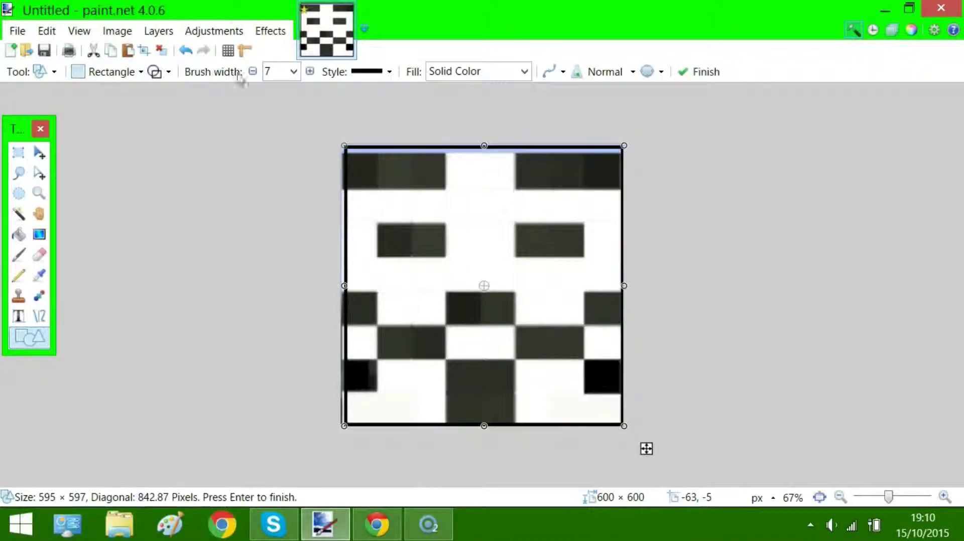
left_click(294, 71)
left_click(270, 188)
left_click(294, 72)
left_click(270, 245)
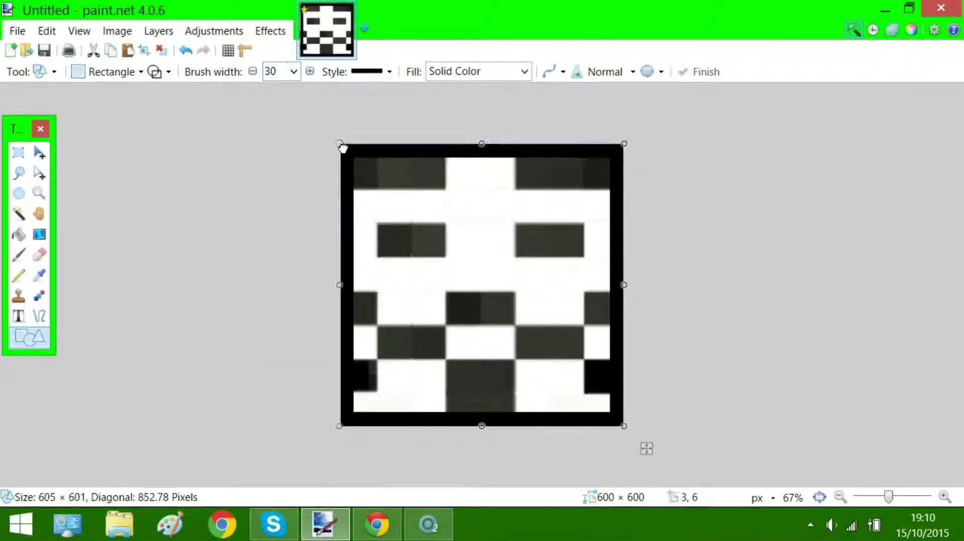
- Undo the rectangle on the background and redraw the 30-pixel-wide black border around the canvas on a new layer
left_click(892, 29)
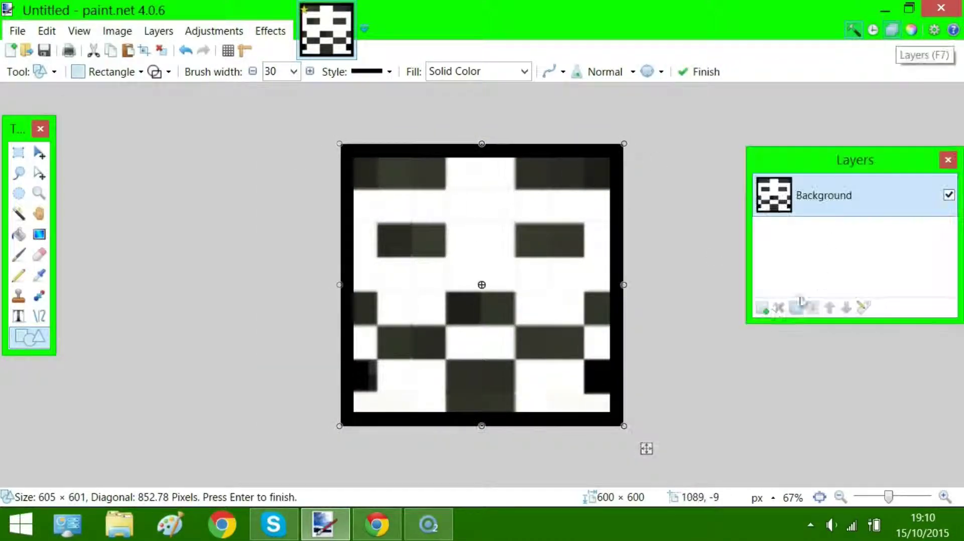
left_click(762, 308)
left_click(183, 52)
left_click(183, 52)
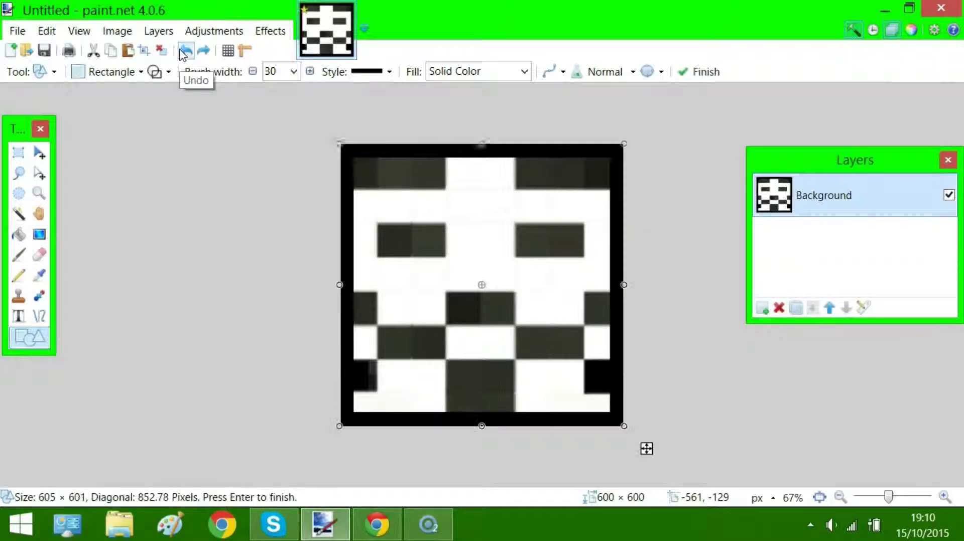
left_click(183, 52)
left_click(183, 51)
left_click(183, 52)
left_click(763, 308)
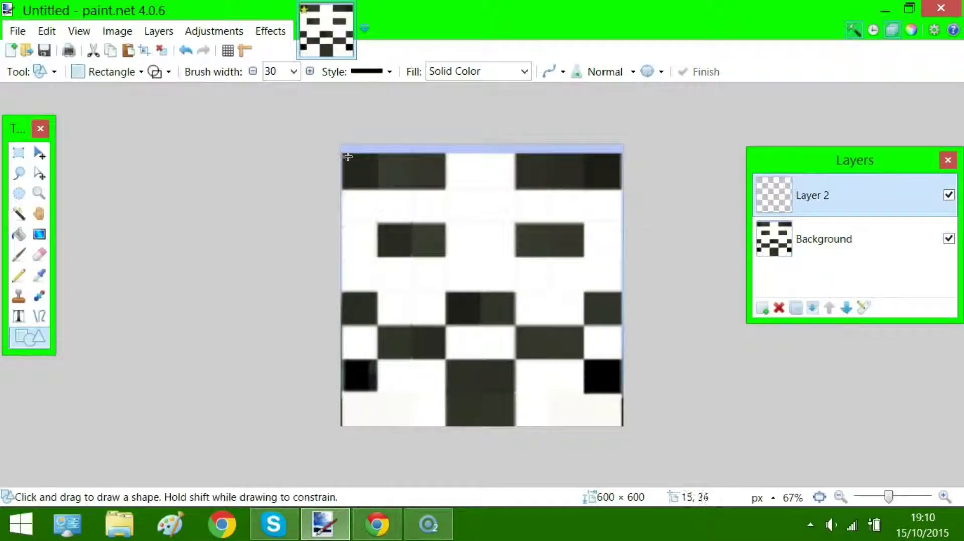
left_click_drag(348, 157, 624, 428)
- Raise the brightness of the Background layer to 48
left_click(824, 239)
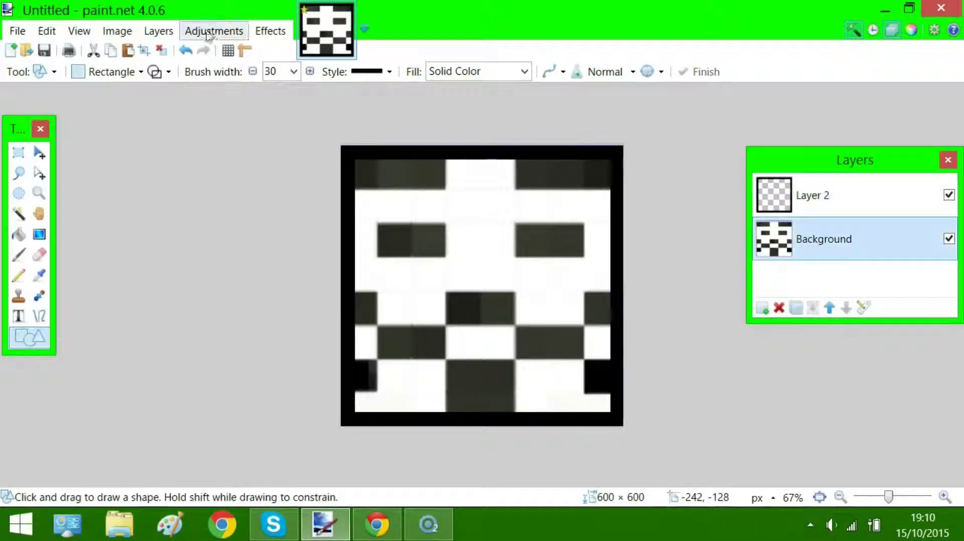
left_click(209, 31)
left_click(236, 86)
left_click_drag(438, 232, 482, 232)
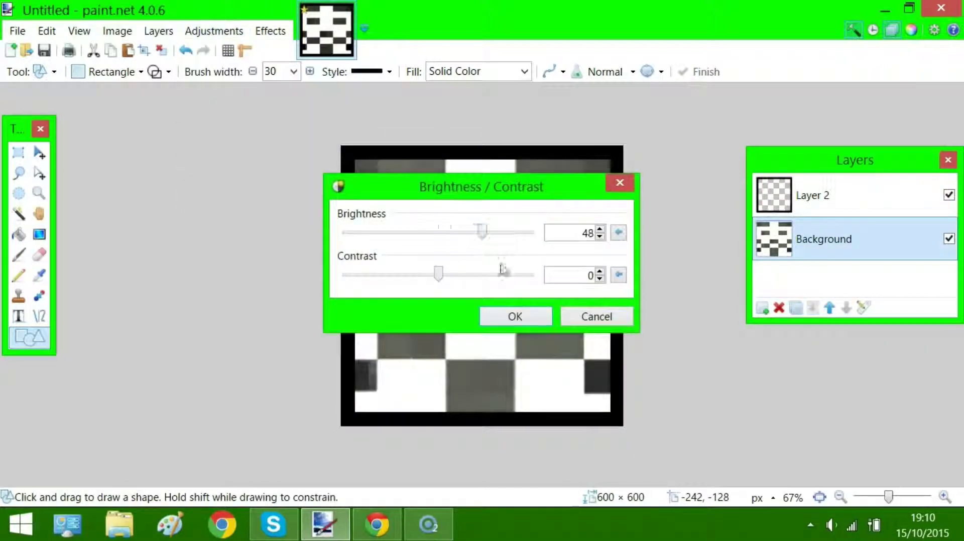
key("Return")
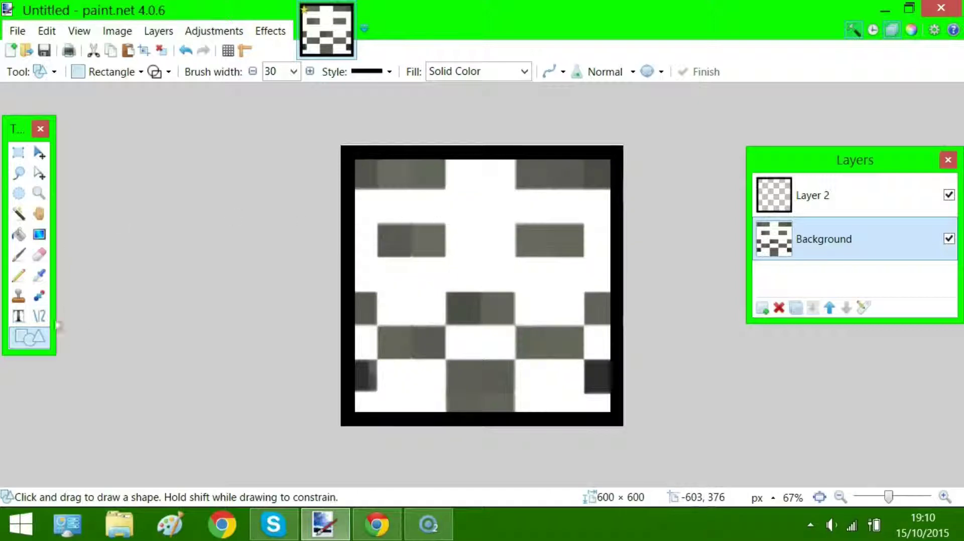
- Draw curved black lines with a brush width of 8 to round off both upper corners inside the border
left_click(19, 255)
left_click(39, 316)
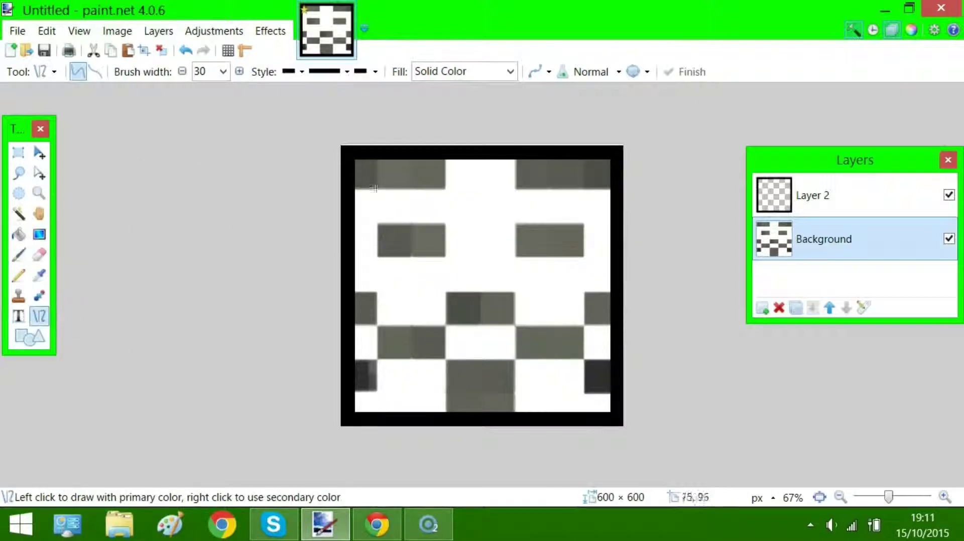
left_click_drag(347, 189, 399, 156)
left_click(223, 72)
scroll(221, 141, "up", 8)
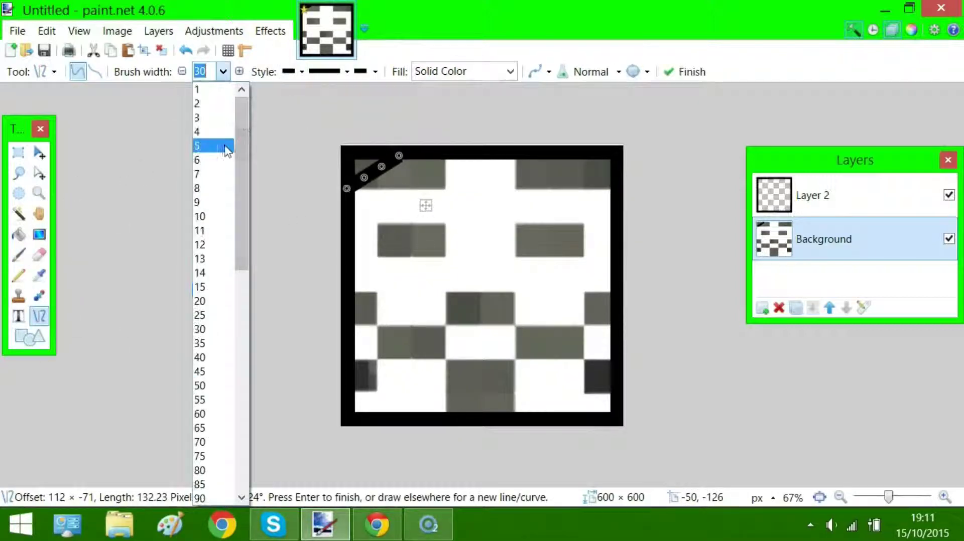
left_click(226, 146)
left_click(223, 71)
left_click(224, 145)
left_click_drag(365, 177, 361, 170)
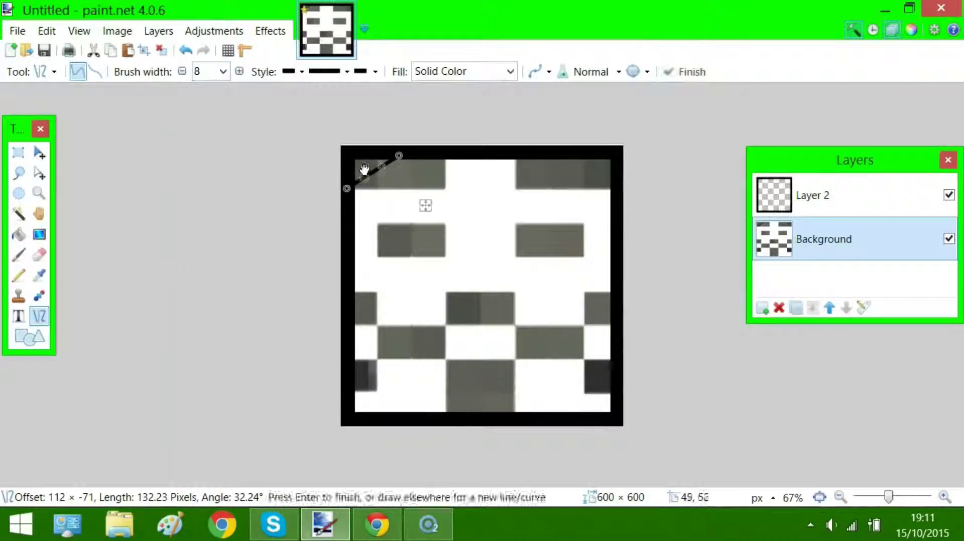
key("Return")
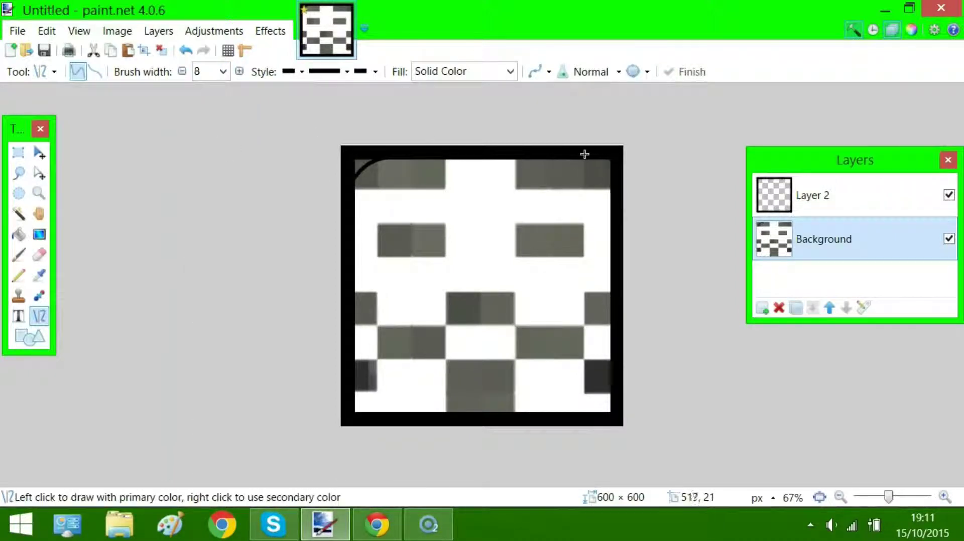
mouse_move(584, 154)
left_mouse_down()
mouse_move(618, 191)
mouse_move(597, 162)
left_mouse_up()
key("Return")
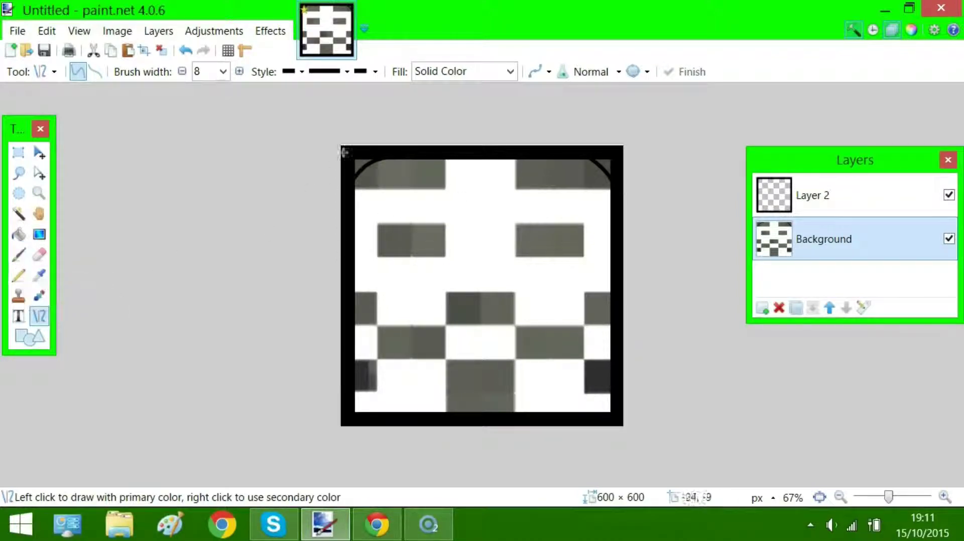
- Add a new layer and draw curved black lines on it that round off both lower corners inside the border
left_click(762, 308)
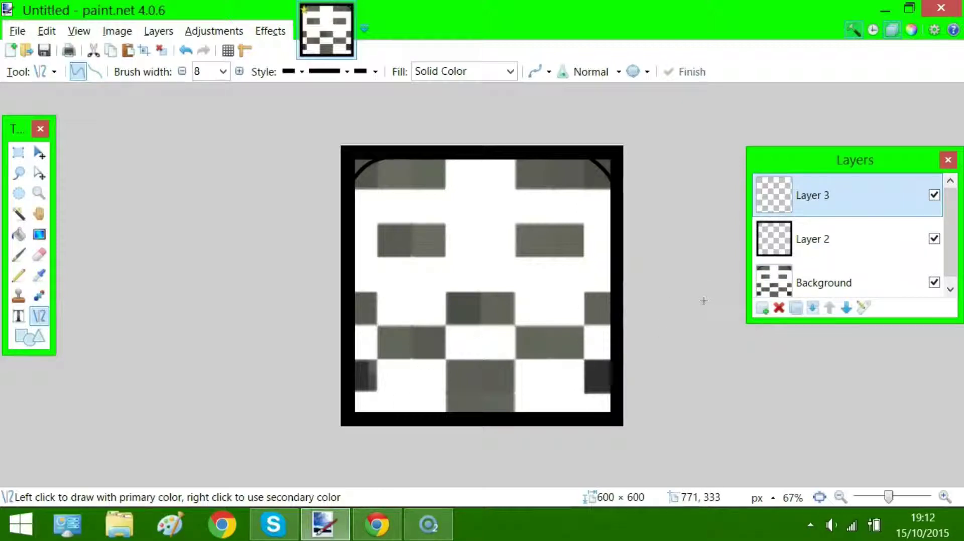
key("t")
left_click(39, 316)
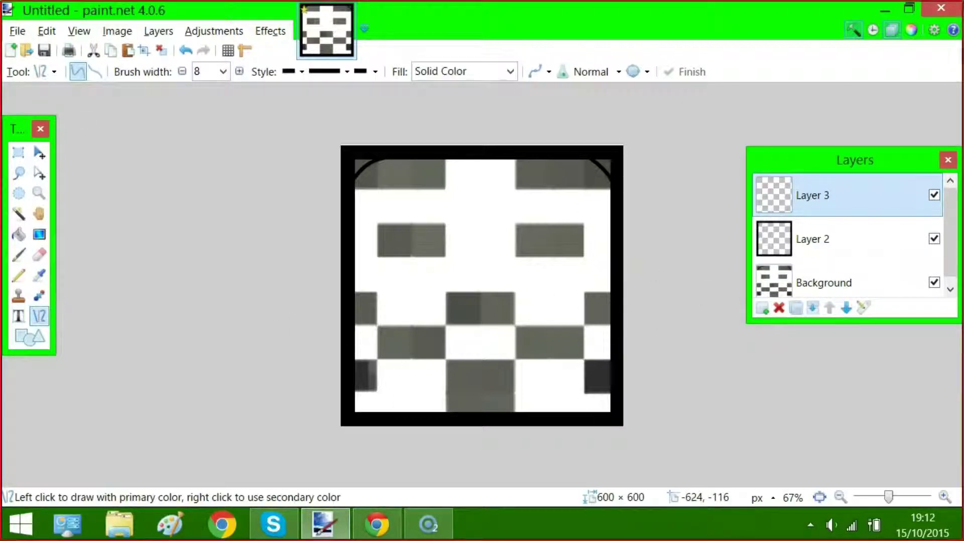
mouse_move(350, 363)
left_mouse_down()
mouse_move(399, 419)
mouse_move(359, 392)
left_mouse_up()
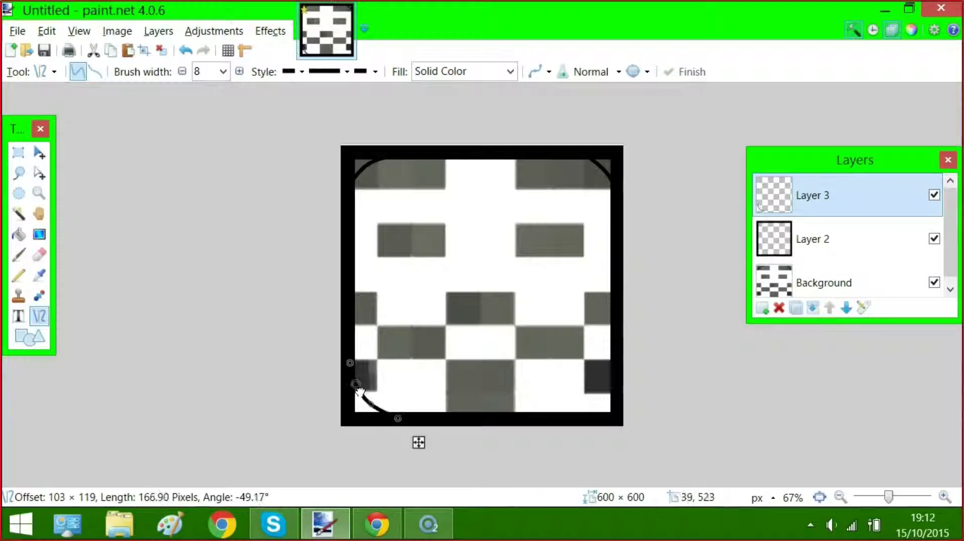
key("Return")
left_click_drag(569, 419, 617, 375)
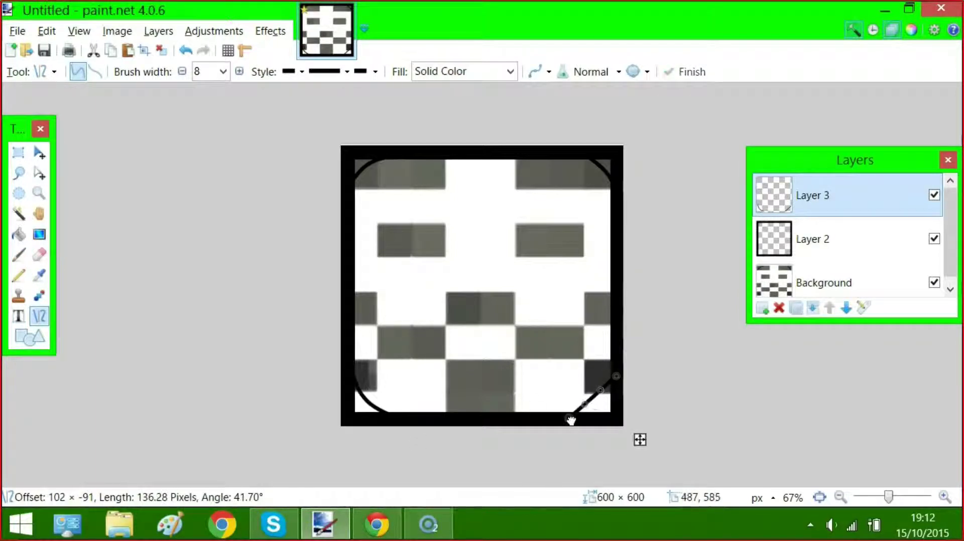
left_click_drag(570, 420, 577, 420)
mouse_move(586, 405)
left_mouse_down()
mouse_move(581, 417)
mouse_move(603, 395)
mouse_move(600, 406)
left_mouse_up()
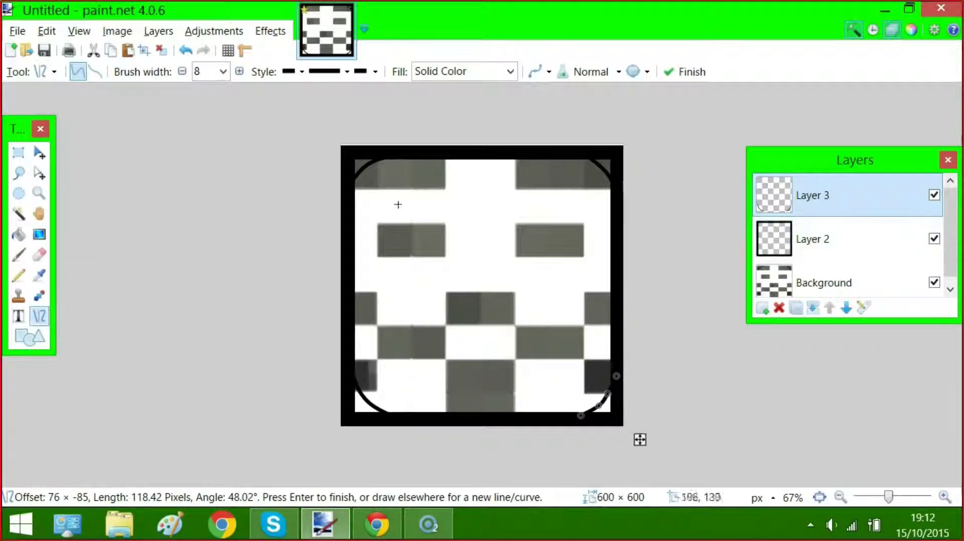
- Brighten the Background layer once more with the Brightness / Contrast adjustment
left_click(824, 283)
left_click(214, 31)
left_click(259, 85)
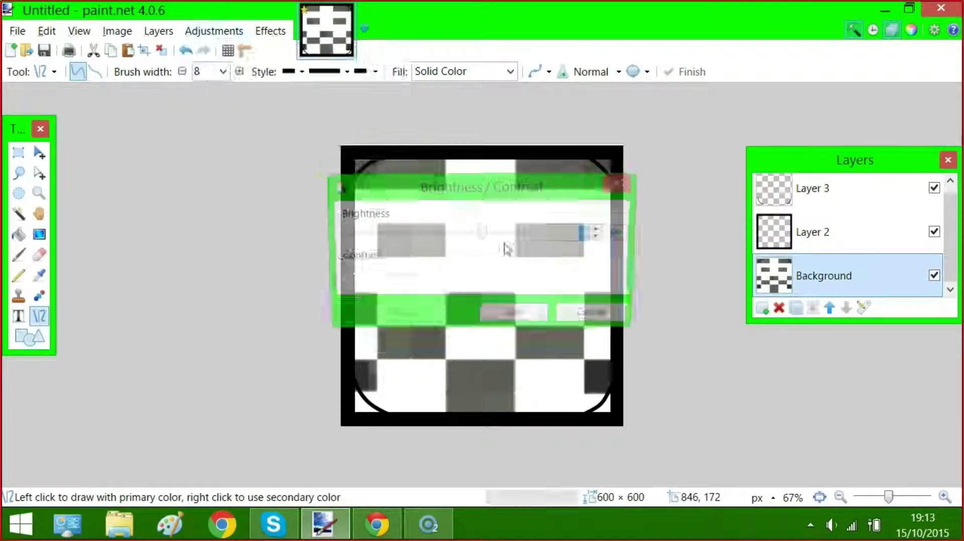
left_click(515, 317)
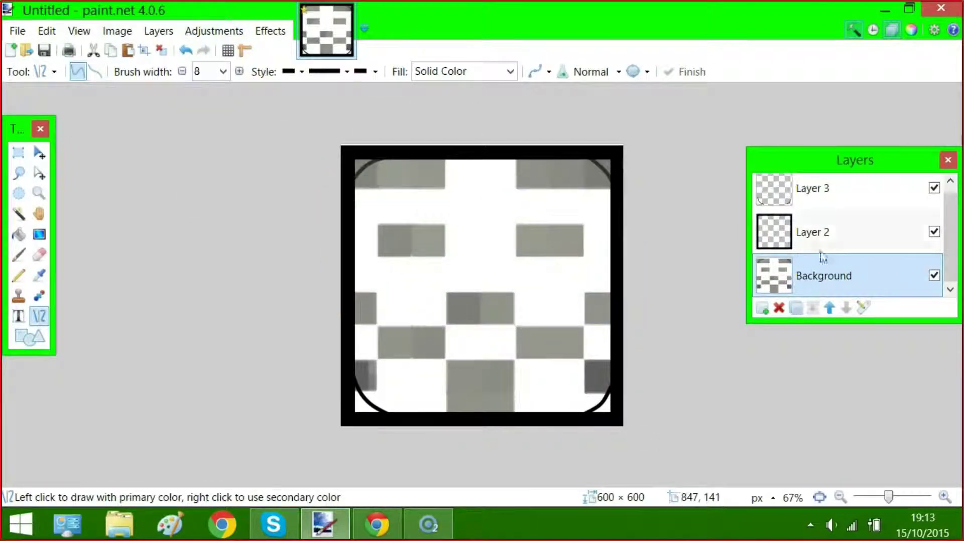
- Retrace the curves in both upper corners of the border on Layer 3
left_click(812, 190)
mouse_move(348, 182)
left_mouse_down()
mouse_move(385, 156)
mouse_move(358, 173)
left_mouse_up()
left_click_drag(585, 156, 609, 162)
key("Return")
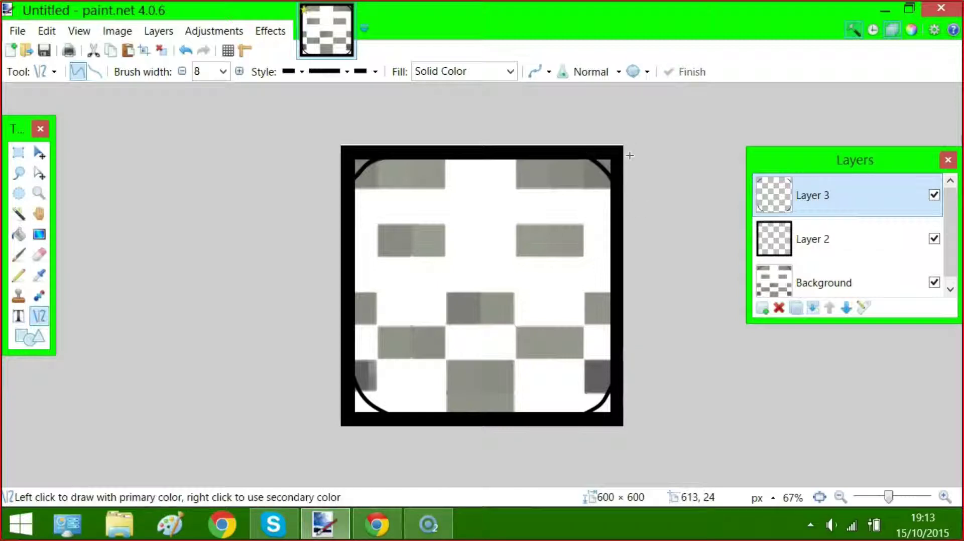
- Draw a rounded rectangle eyebrow about 195 × 45 pixels above the left eye block on Layer 3
left_click(43, 335)
left_click(128, 71)
left_click(120, 103)
left_click_drag(373, 181, 487, 217)
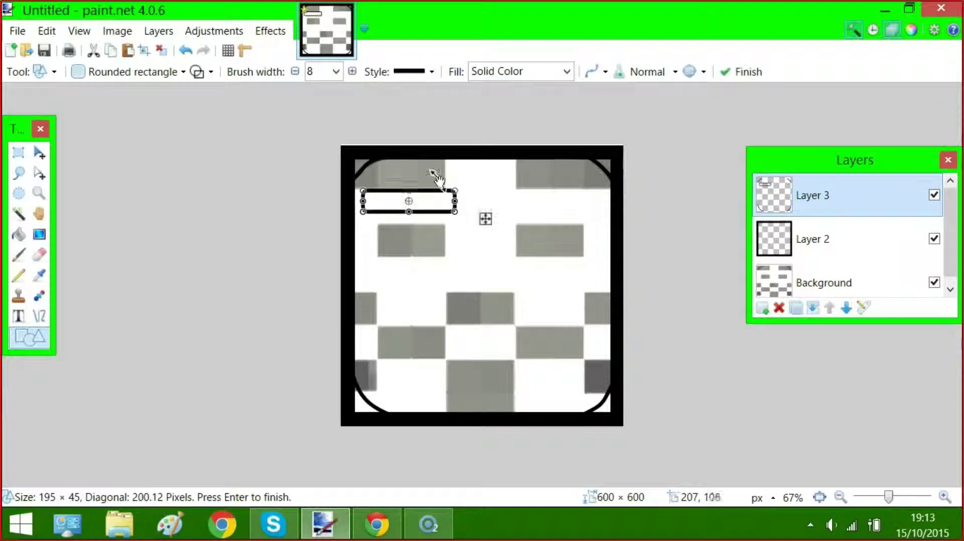
key("Return")
key("m")
key("ctrl+a")
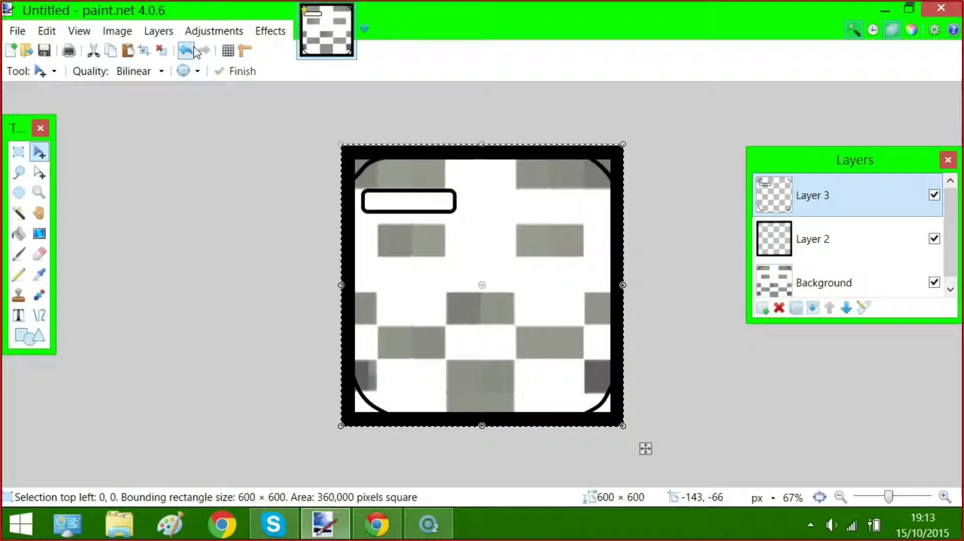
key("ctrl+z")
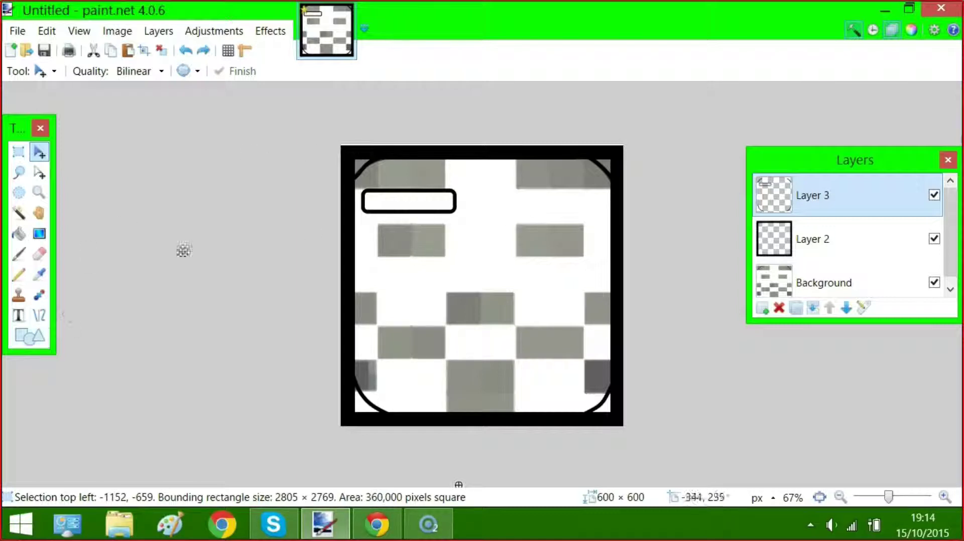
- Draw a matching rounded rectangle eyebrow about 204 × 43 pixels above the right eye block
key("o")
left_click_drag(490, 191, 584, 201)
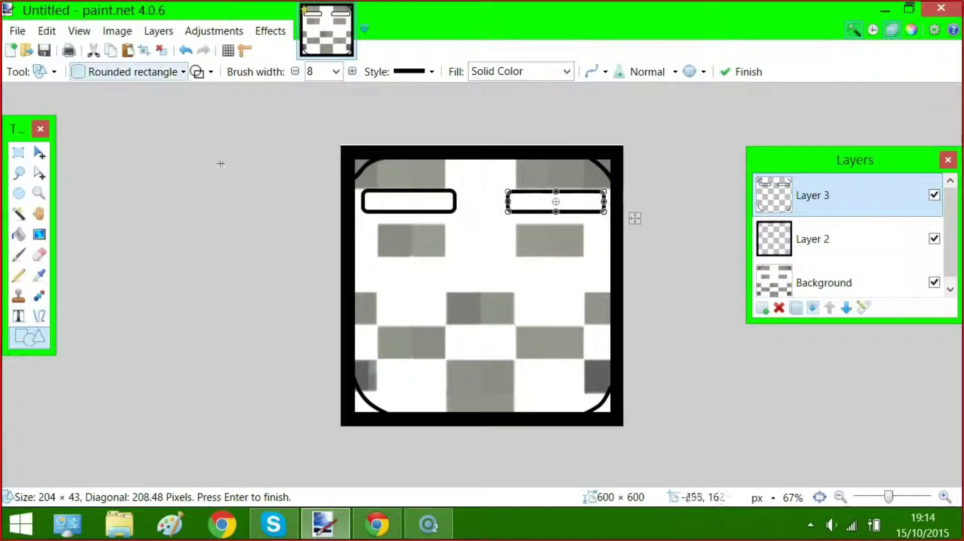
- Outline the left and right eye blocks with plain rectangles, about 146 × 69 pixels for the right one
left_click(128, 72)
left_click(91, 101)
left_click_drag(373, 224, 446, 257)
left_click_drag(515, 225, 583, 259)
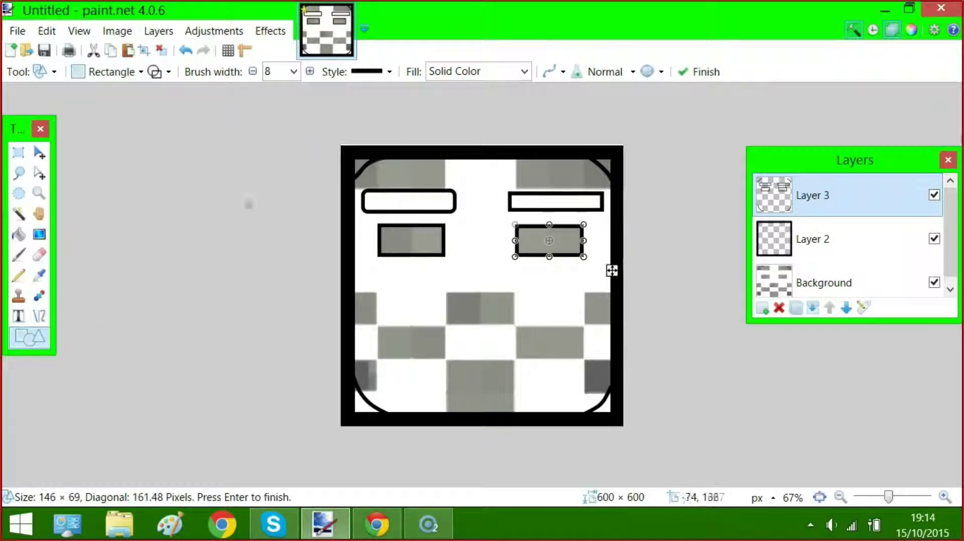
- Draw a curved vertical line inside each eye rectangle to mark the edge of the iris
key("o")
mouse_move(410, 224)
left_mouse_down()
mouse_move(412, 256)
mouse_move(411, 240)
mouse_move(402, 244)
mouse_move(418, 227)
mouse_move(413, 250)
mouse_move(415, 233)
left_mouse_up()
key("Return")
mouse_move(537, 227)
left_mouse_down()
mouse_move(539, 259)
mouse_move(541, 227)
left_mouse_up()
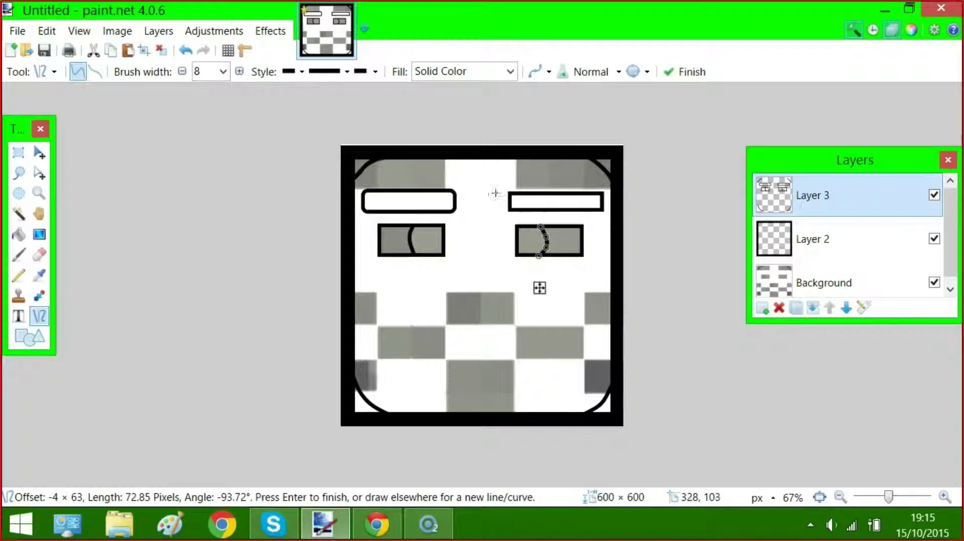
key("Return")
- Draw the upper edge of the moustache's left half as a wavy curve from the face's centre line outward
key("e")
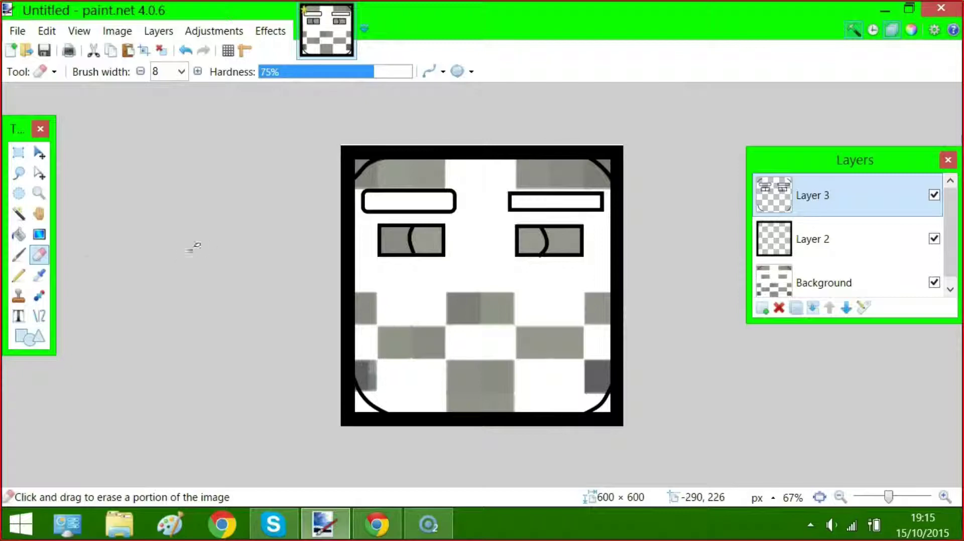
key("o")
mouse_move(480, 292)
left_mouse_down()
mouse_move(370, 293)
mouse_move(361, 307)
left_mouse_up()
left_click_drag(440, 297, 416, 319)
left_click_drag(363, 306, 363, 297)
left_click_drag(415, 319, 417, 312)
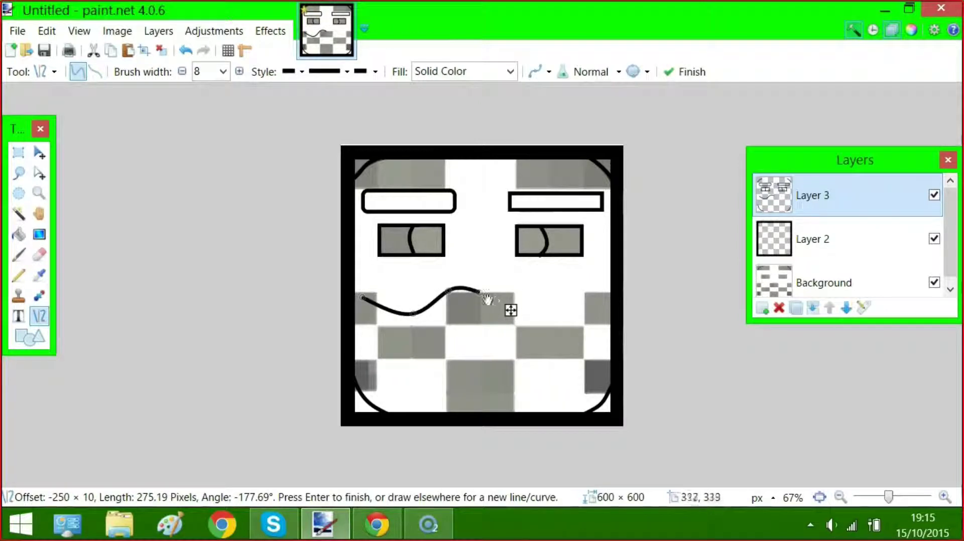
key("Return")
- Draw the upper edge of the moustache's right half as a wavy curve mirroring the left one
mouse_move(478, 294)
left_mouse_down()
mouse_move(599, 302)
mouse_move(479, 295)
left_mouse_up()
left_click_drag(518, 297, 500, 287)
left_click_drag(558, 301, 551, 314)
left_click(549, 311)
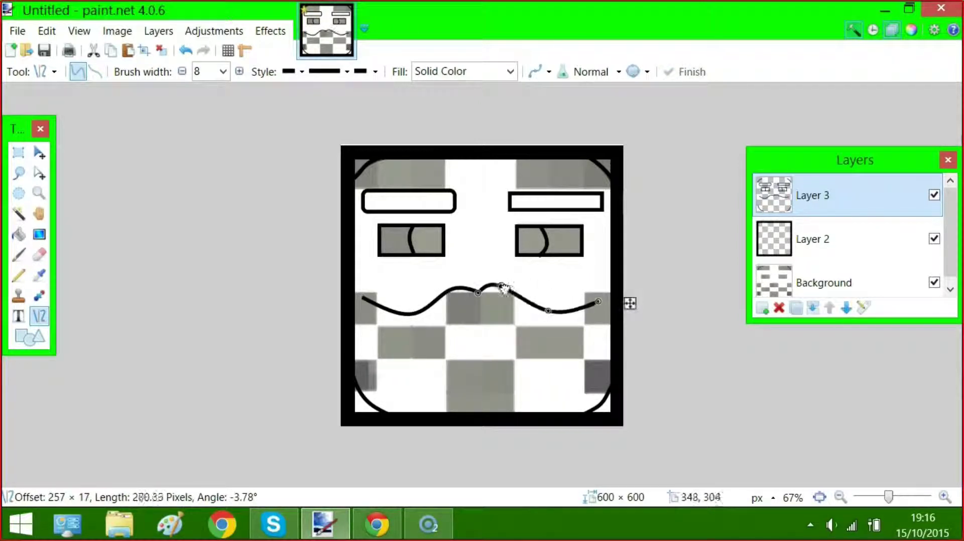
key("Return")
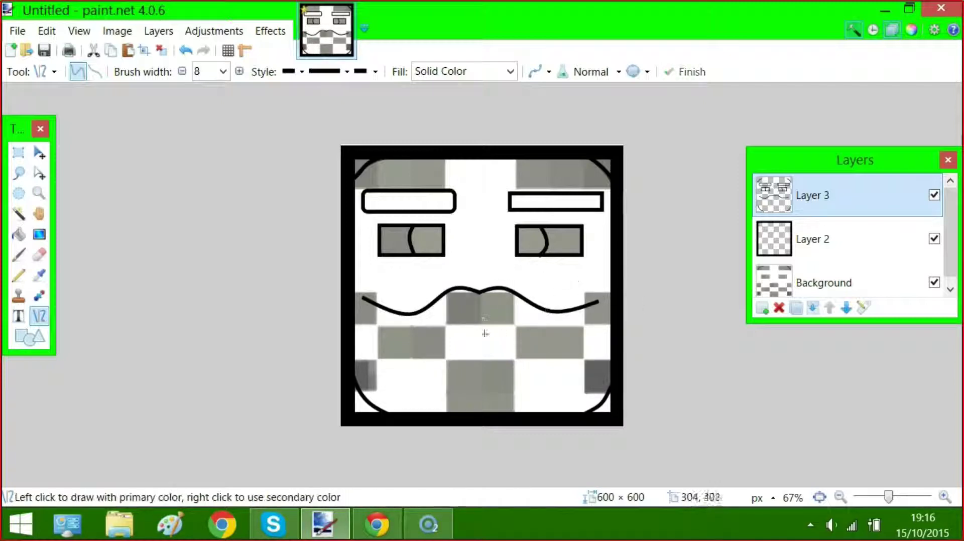
- Close the moustache outline with curved lower edges that run from the centre to both tips
mouse_move(480, 325)
left_mouse_down()
mouse_move(408, 332)
mouse_move(362, 299)
mouse_move(413, 315)
mouse_move(406, 336)
mouse_move(597, 302)
mouse_move(554, 330)
left_mouse_up()
key("Return")
left_click_drag(517, 320, 507, 320)
left_click_drag(554, 330, 554, 331)
key("Return")
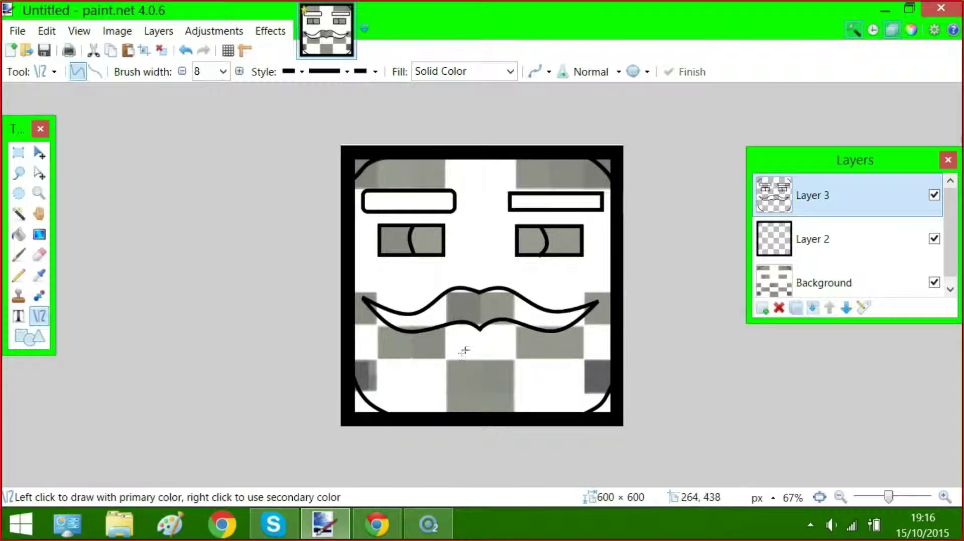
- Draw a slightly curved mouth line beneath the centre of the moustache
mouse_move(445, 352)
left_mouse_down()
mouse_move(517, 353)
mouse_move(471, 358)
left_mouse_up()
left_click_drag(494, 354, 494, 358)
key("Return")
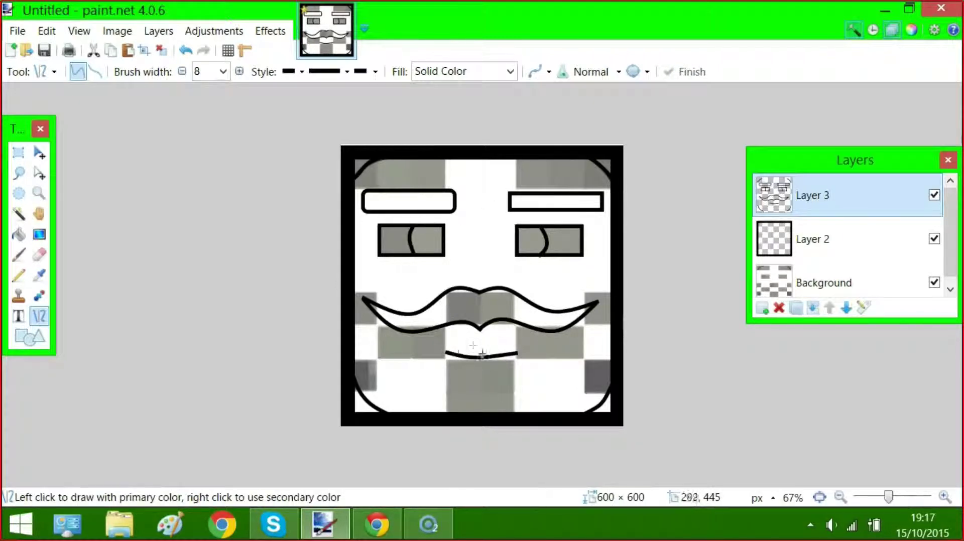
- Erase the face's right rectangular eyebrow using the Eraser with a brush width of 14
key("e")
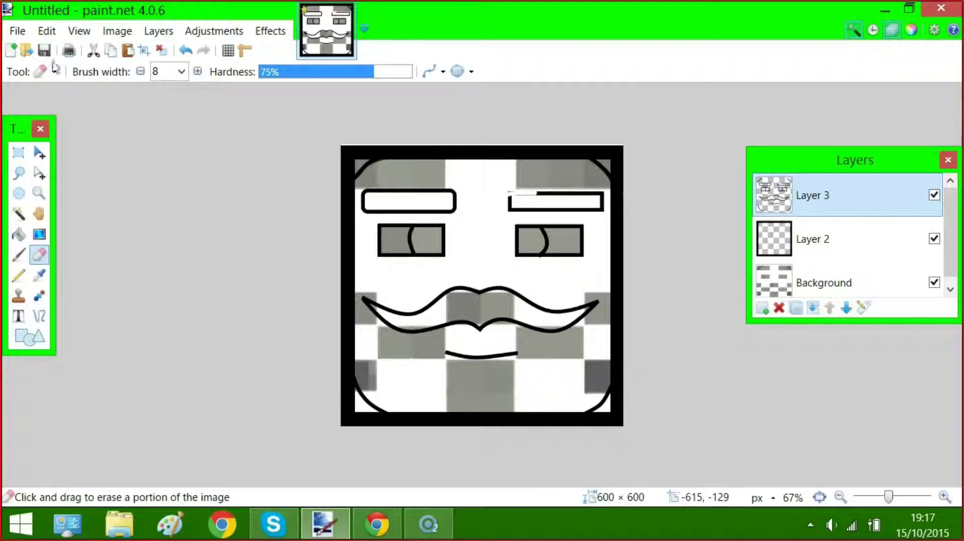
left_click(181, 71)
left_click(165, 269)
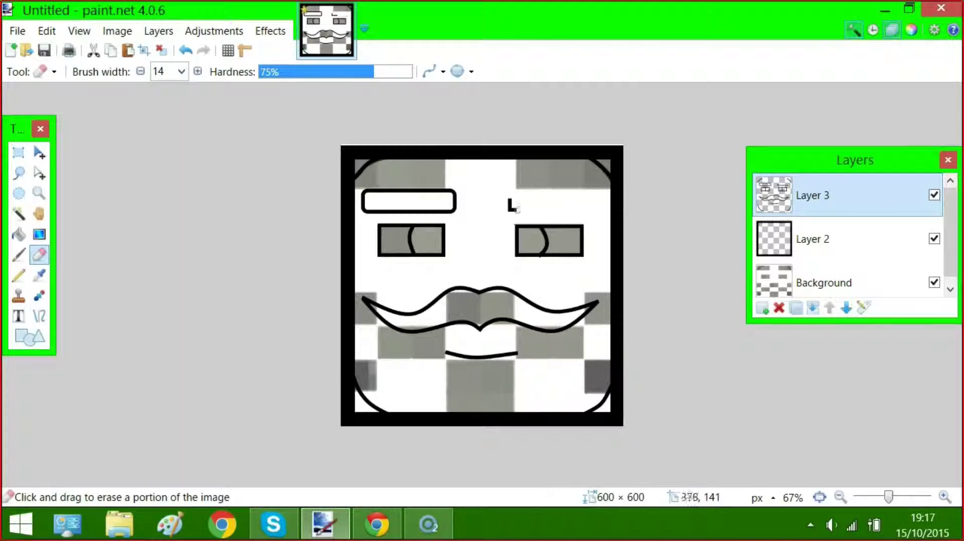
- Draw a rounded rectangle about 184 × 50 pixels as the right eyebrow and set its outline width to 8
left_click(29, 336)
left_click(128, 71)
left_click(173, 92)
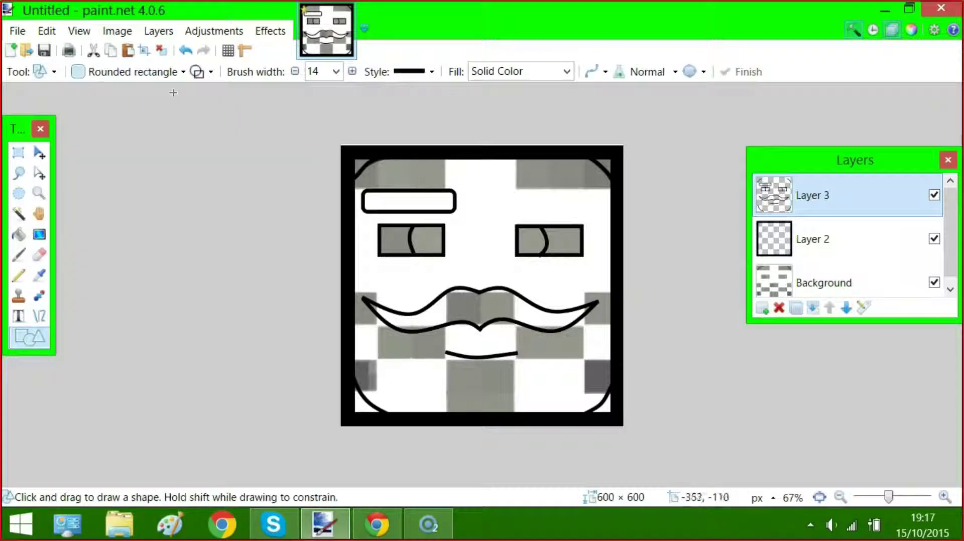
left_click_drag(510, 189, 596, 213)
left_click(335, 72)
scroll(349, 135, "up", 5)
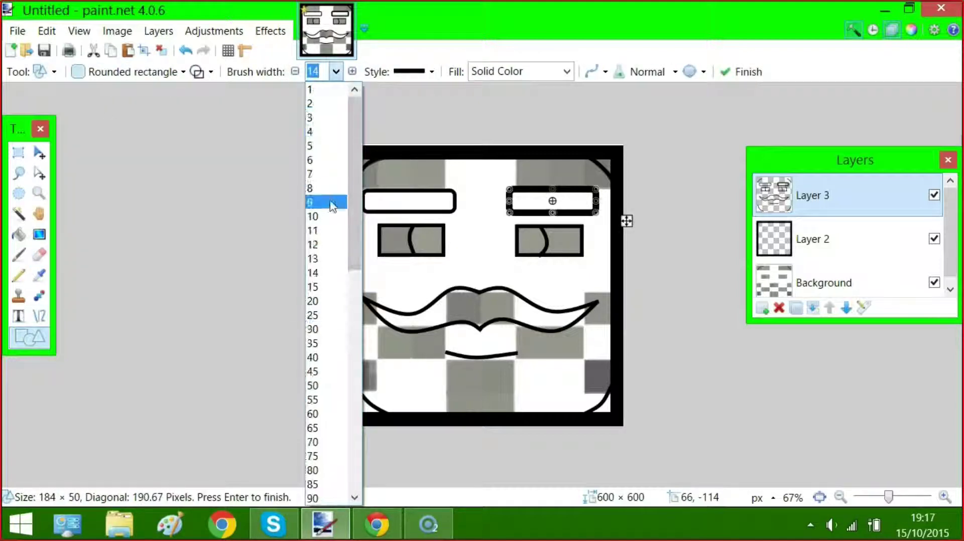
left_click(328, 190)
- Adjust the right eyebrow's edges so its size and height match the left eyebrow
mouse_move(553, 189)
left_mouse_down()
mouse_move(545, 207)
mouse_move(555, 192)
mouse_move(554, 217)
mouse_move(507, 204)
left_mouse_up()
key("Return")
key("ctrl+z")
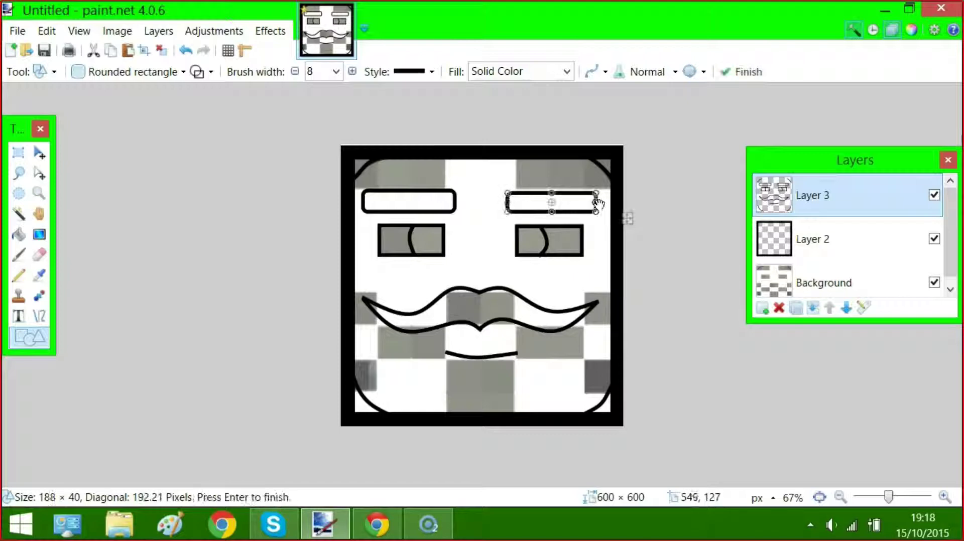
mouse_move(597, 204)
left_mouse_down()
mouse_move(551, 192)
mouse_move(529, 206)
mouse_move(595, 201)
left_mouse_up()
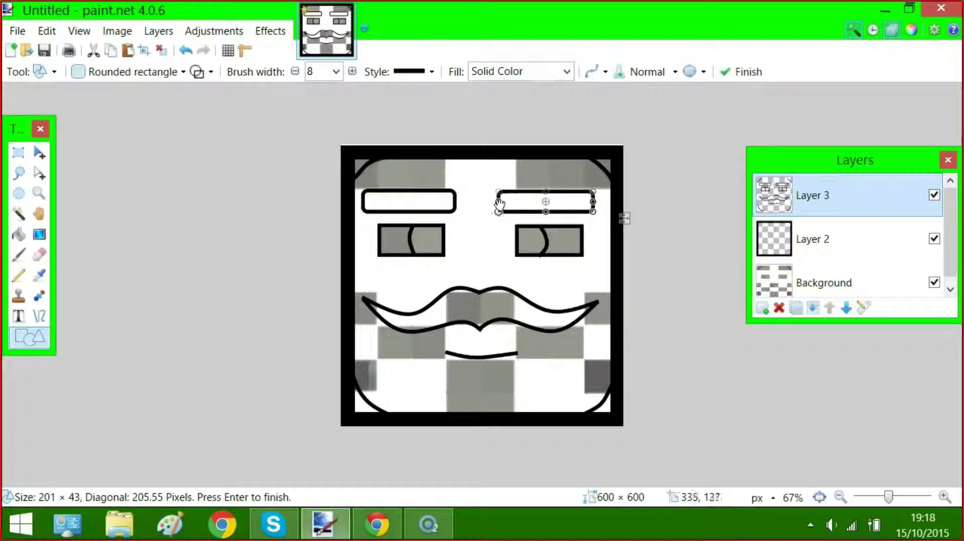
left_click_drag(498, 202, 506, 202)
left_click(516, 121)
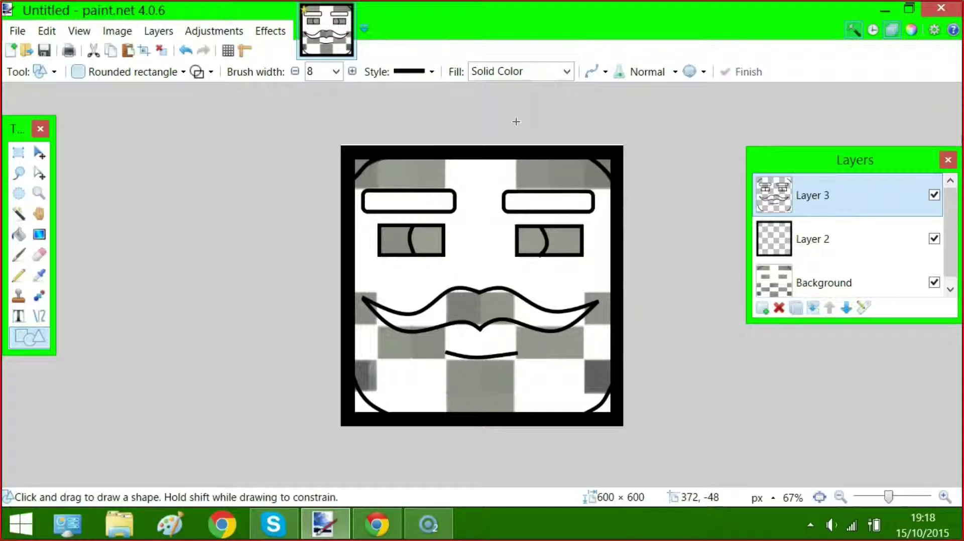
- Draw a pointed triangular goatee hanging from the ends of the curved line and a short horizontal mouth stroke above it
left_click_drag(445, 351, 491, 405)
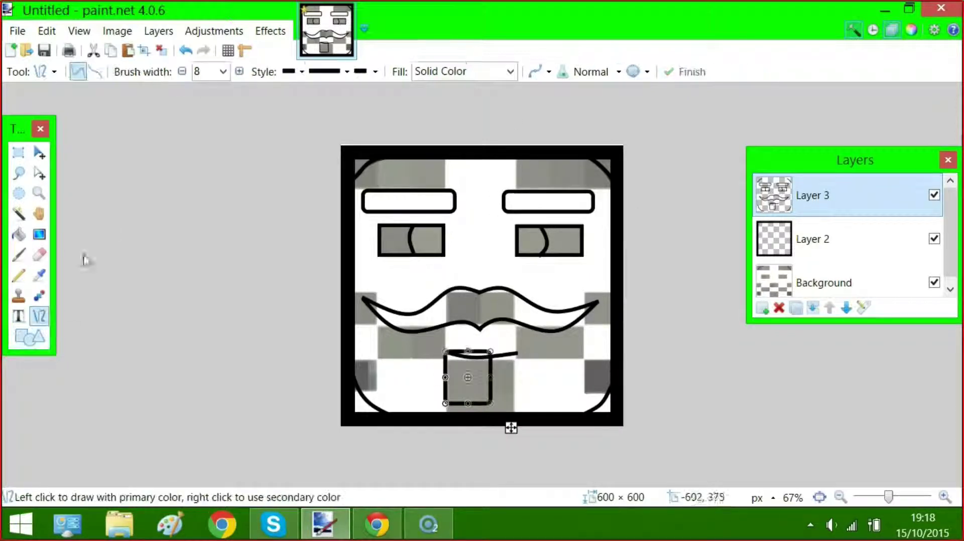
left_click(185, 51)
key("o")
mouse_move(446, 351)
left_mouse_down()
mouse_move(482, 411)
mouse_move(517, 353)
left_mouse_up()
key("Return")
key("Return")
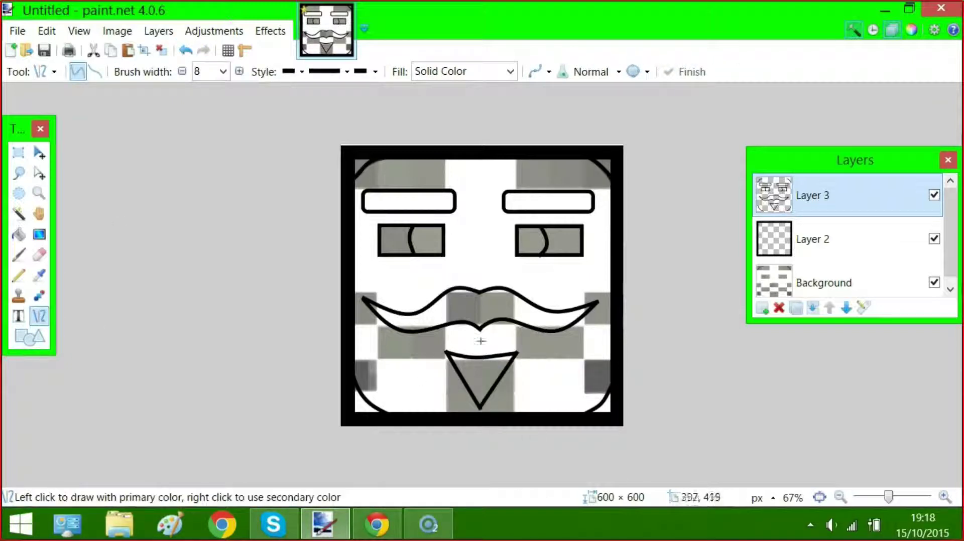
key("b")
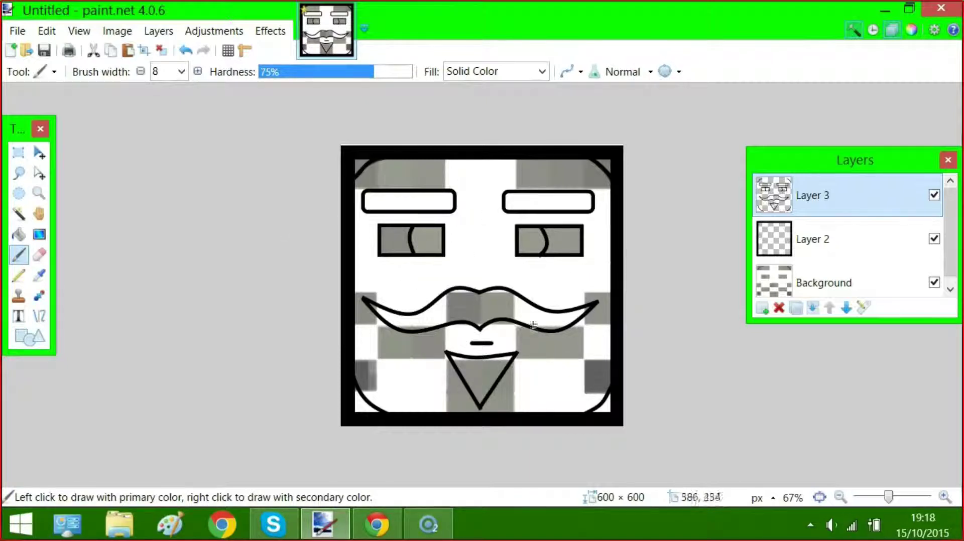
- Select the face area around the features with the Magic Wand and set the primary colour to light gray D6D6D6
left_click(19, 213)
left_click(466, 228)
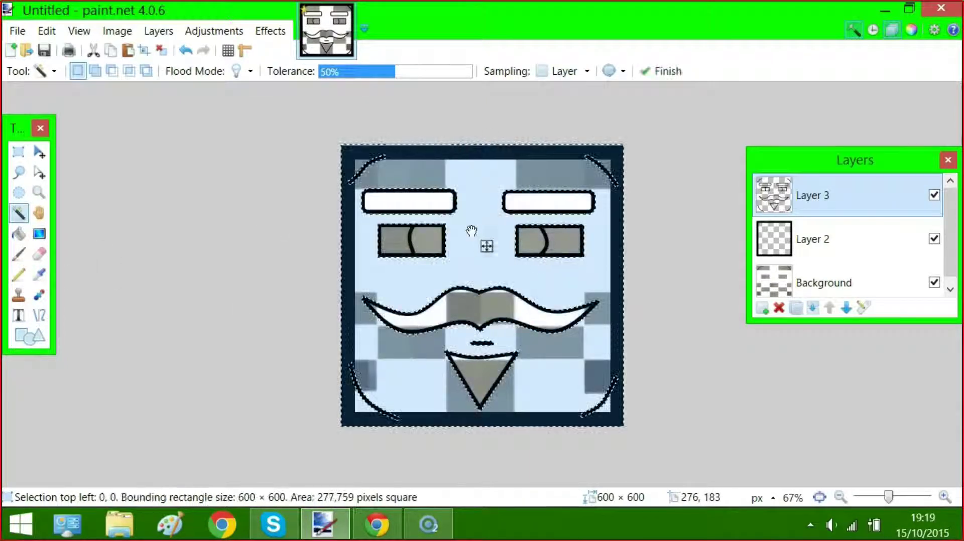
key("F8")
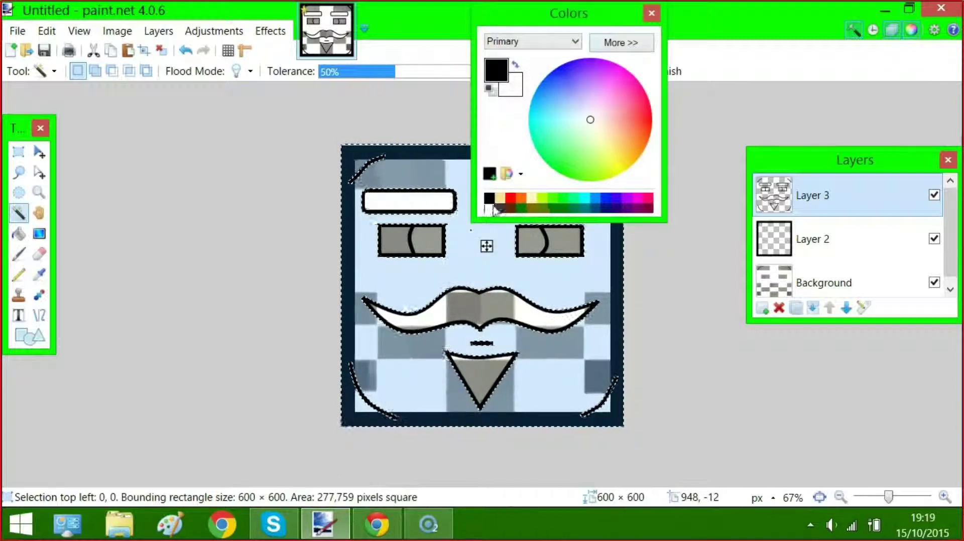
left_click(615, 40)
left_click_drag(719, 199, 745, 200)
left_click(813, 15)
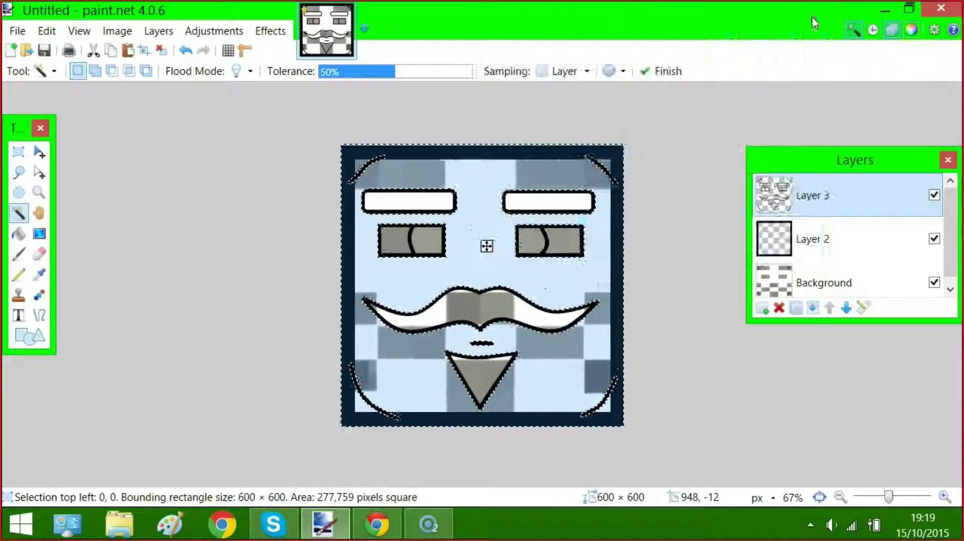
- Fill the selected face with a vertical gray-to-white linear gradient and move Layer 3 below Layer 2
key("g")
left_click_drag(480, 207, 484, 289)
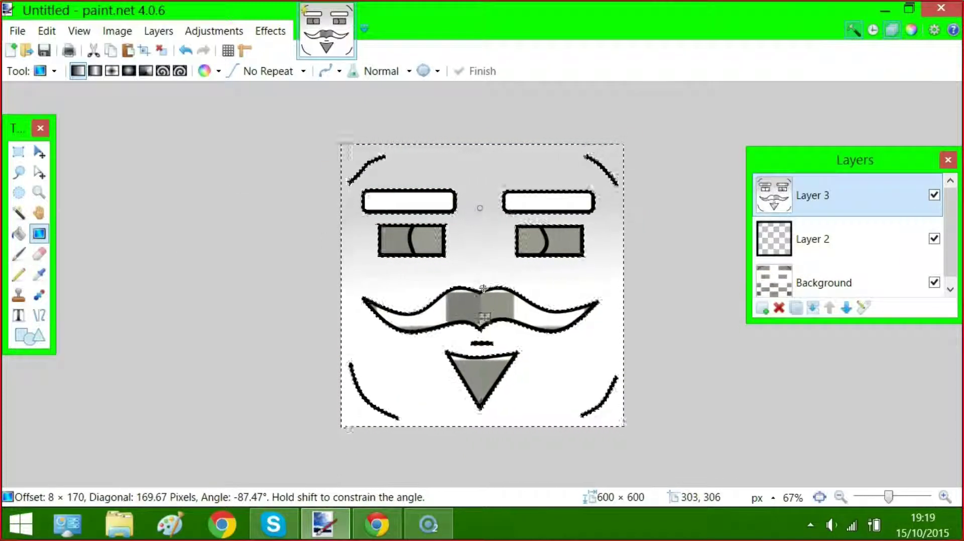
left_click_drag(814, 196, 816, 245)
left_click_drag(479, 221, 483, 329)
left_click_drag(482, 186, 482, 364)
- Keep the face gradient linear and darken its gray starting colour slightly
left_click(95, 70)
left_click(77, 71)
left_click(911, 31)
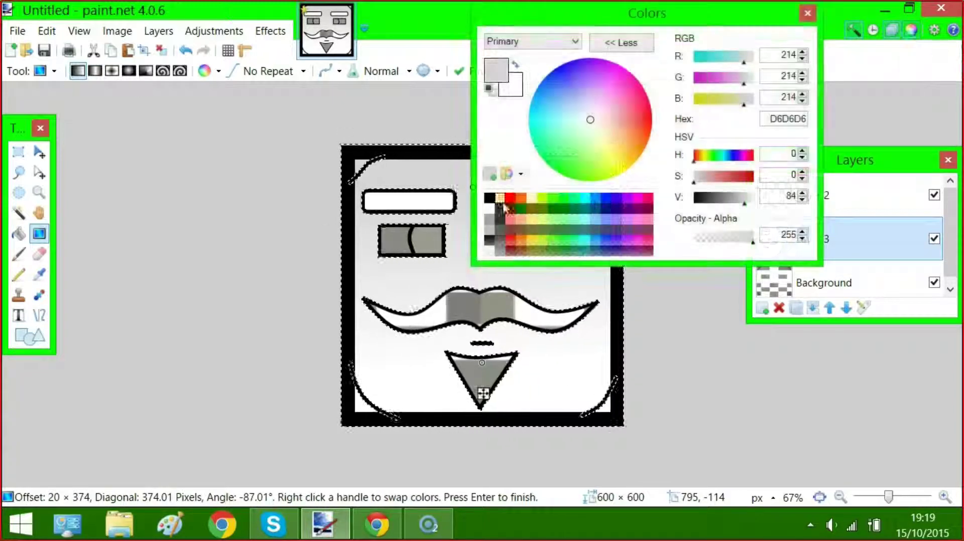
mouse_move(745, 202)
left_mouse_down()
mouse_move(696, 202)
mouse_move(737, 203)
left_mouse_up()
left_click(807, 13)
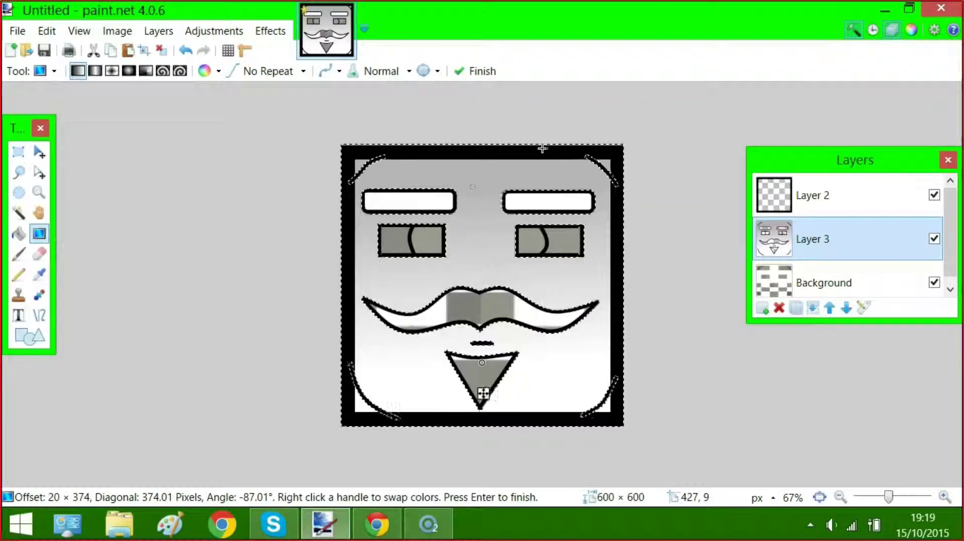
- Select the inner pupil areas of both eyes together with the Magic Wand
left_click(19, 215)
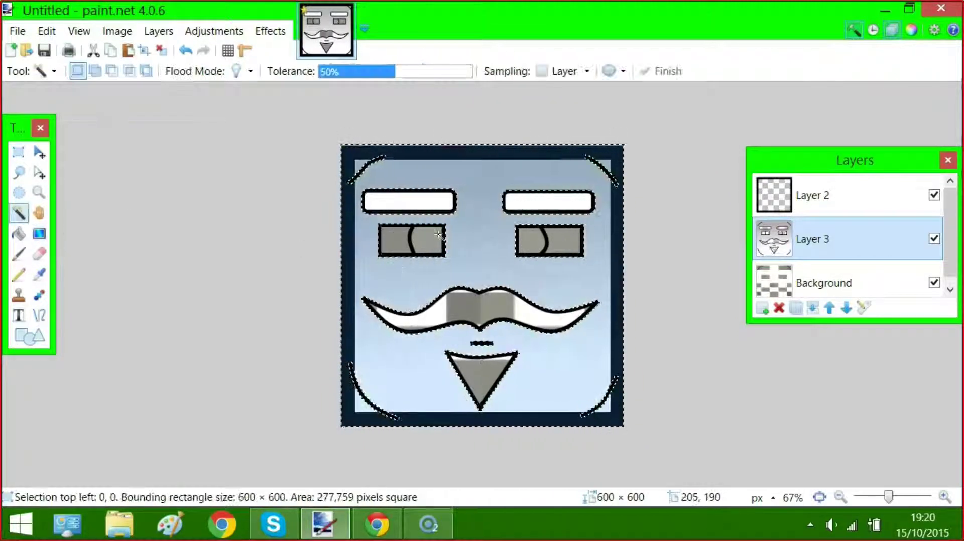
left_click(427, 238)
left_click(95, 71)
left_click(526, 240)
left_click(78, 71)
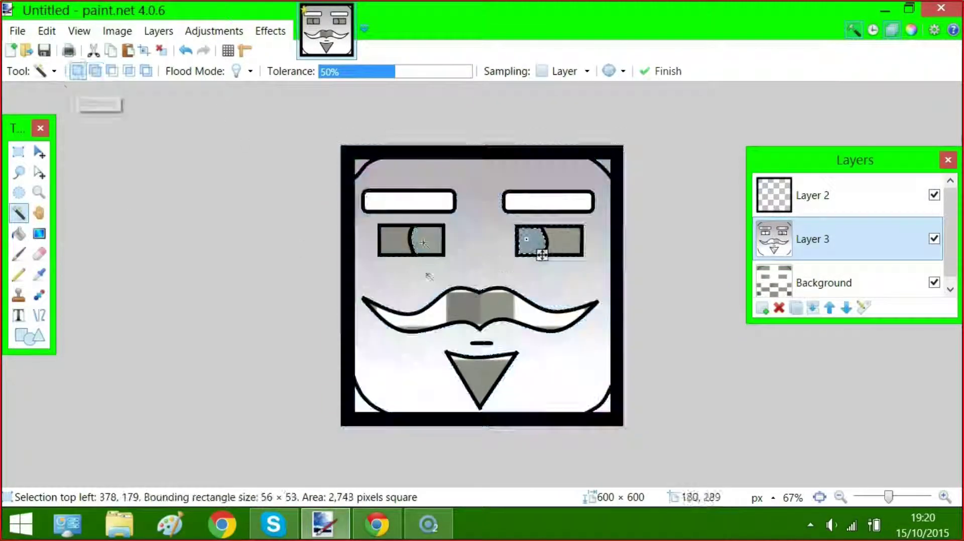
left_click(423, 240)
left_click(96, 71)
left_click(662, 71)
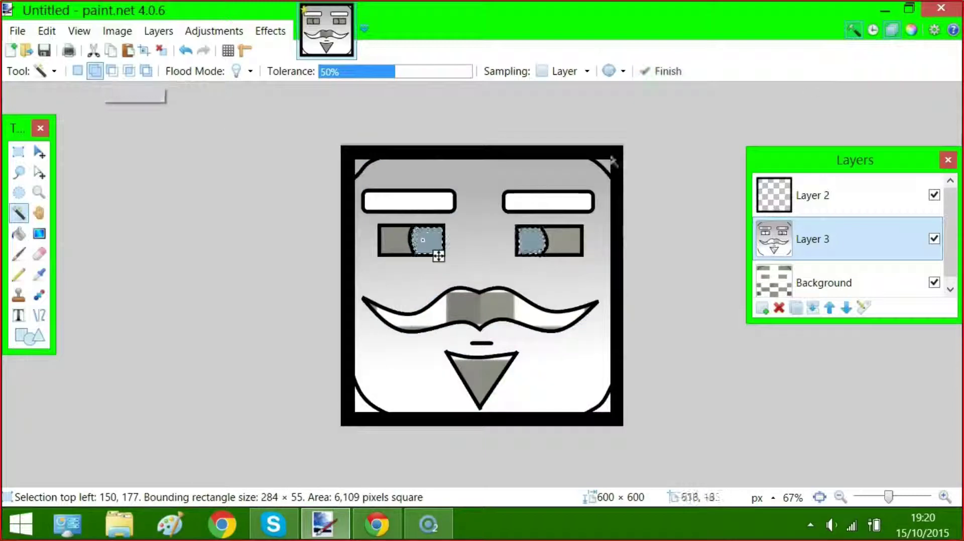
- Set the primary colour to black 000000 and fill both pupils with it using the Gradient tool
left_click(909, 29)
left_click(489, 198)
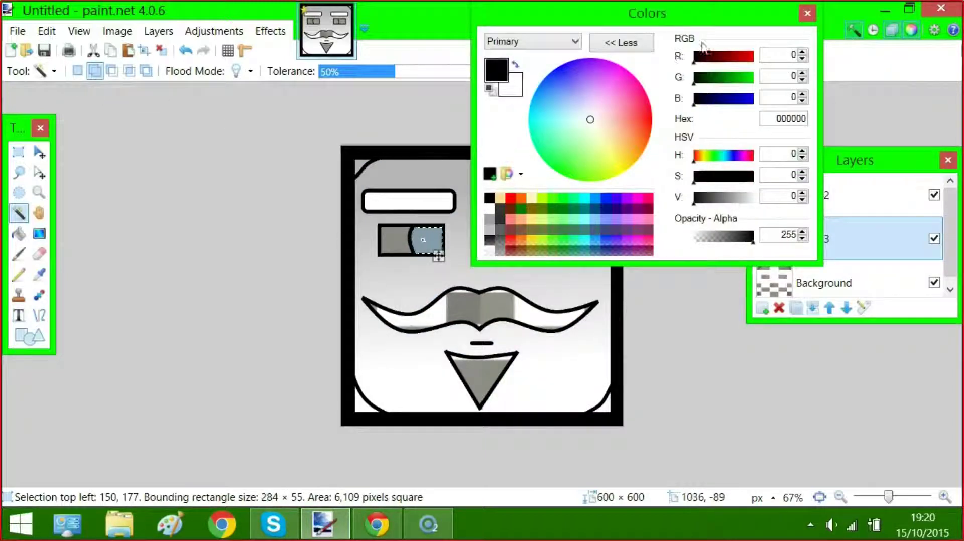
left_click(808, 14)
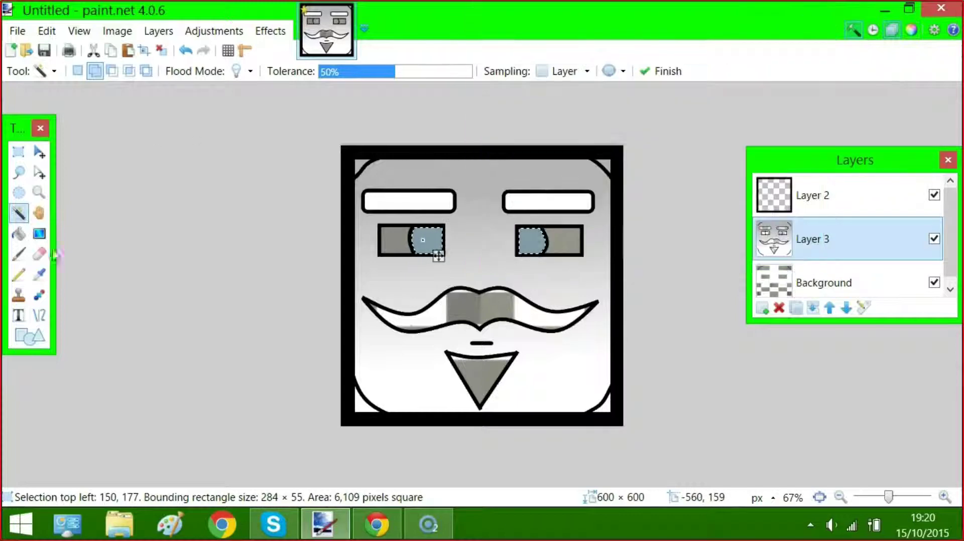
left_click(39, 233)
left_click_drag(478, 324, 489, 407)
- Select the outer parts of both eyes together with the Magic Wand
key("s")
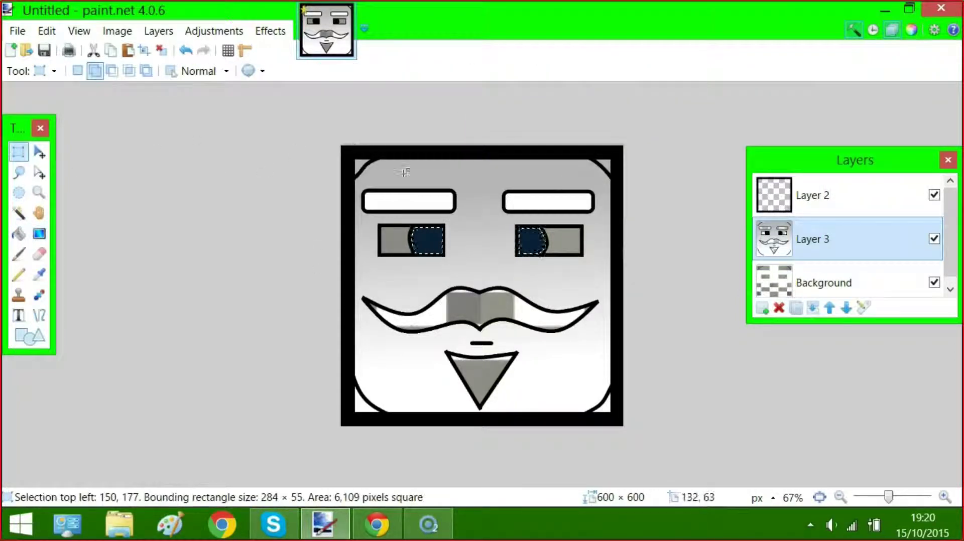
key("m")
left_click(26, 219)
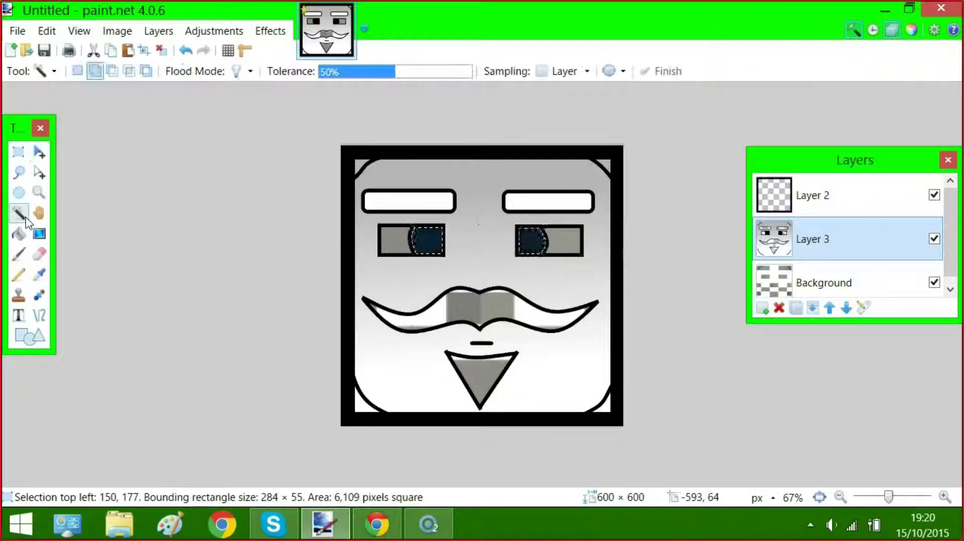
left_click(397, 240)
left_click(565, 241, "ctrl")
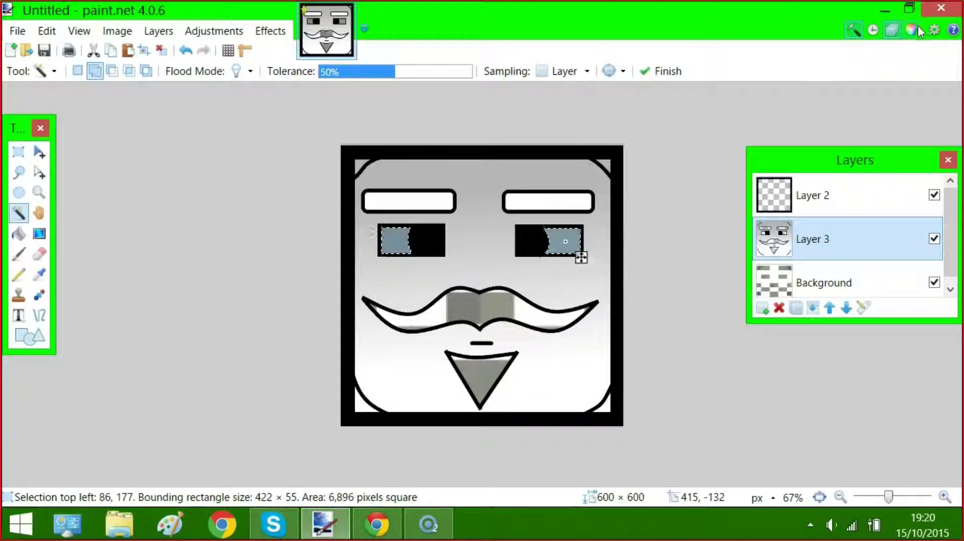
- Fill the outer parts of both eyes with a very dark gray using the Gradient tool and clear the selection
left_click(915, 30)
left_click_drag(726, 209, 699, 209)
left_click(807, 14)
left_click(41, 237)
left_click_drag(458, 281, 462, 302)
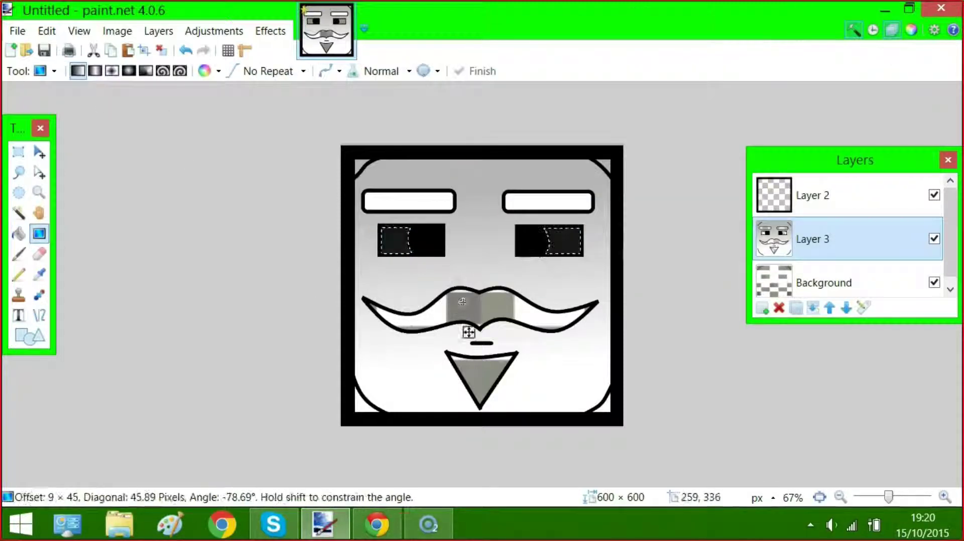
left_click(18, 151)
left_click(201, 137)
- Select the moustache's interior with the Magic Wand and fill it with black 000000 using the Gradient tool
left_click_drag(889, 498, 900, 499)
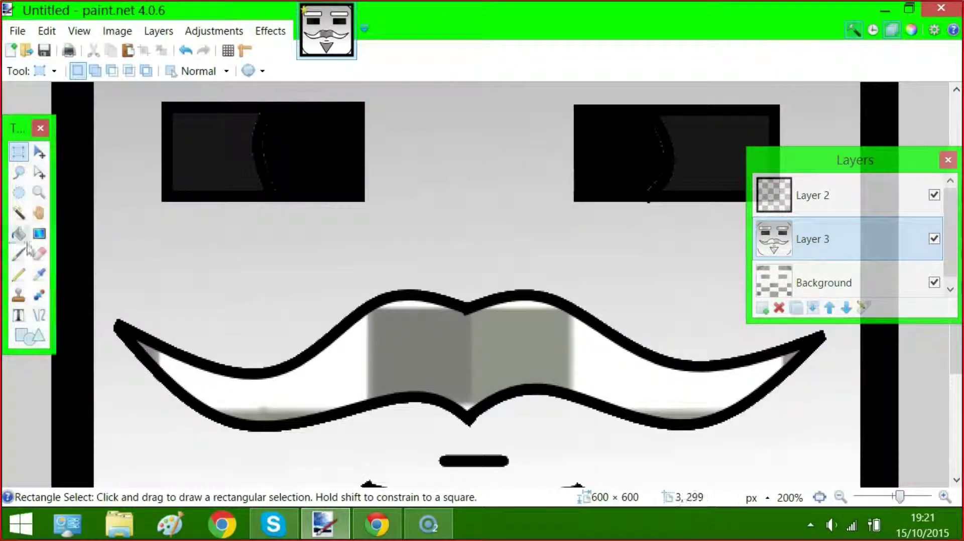
left_click(19, 254)
left_click(912, 30)
key("F8")
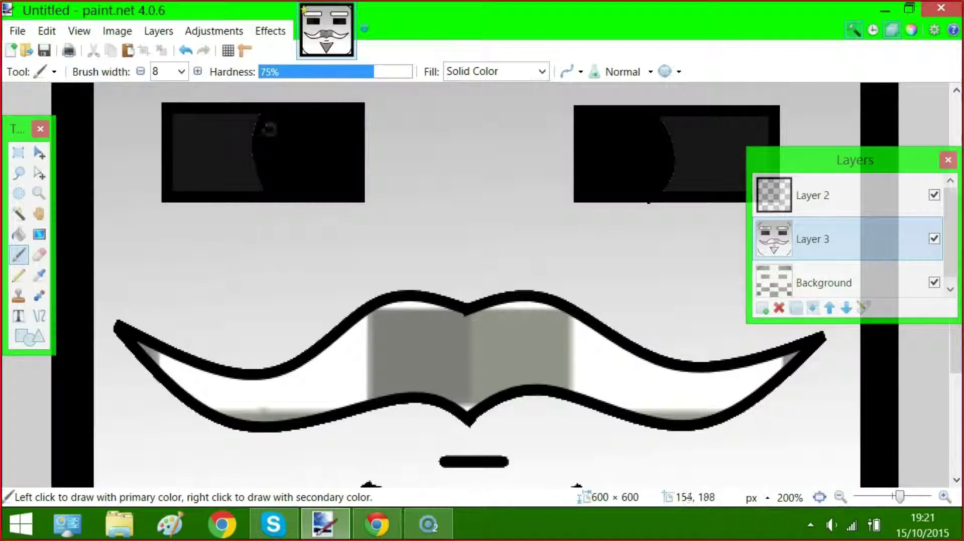
left_click(18, 213)
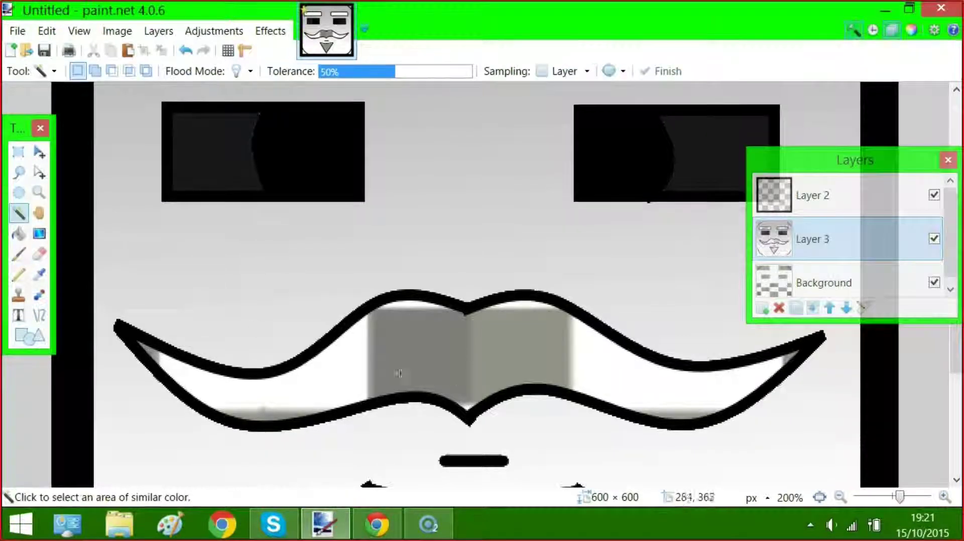
left_click(483, 354)
key("F8")
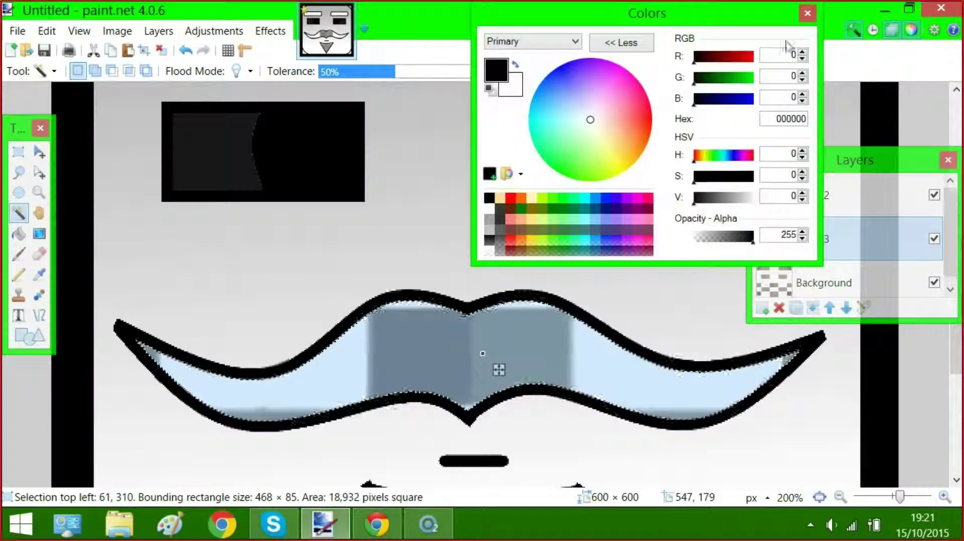
key("F8")
key("g")
left_click_drag(477, 435, 484, 469)
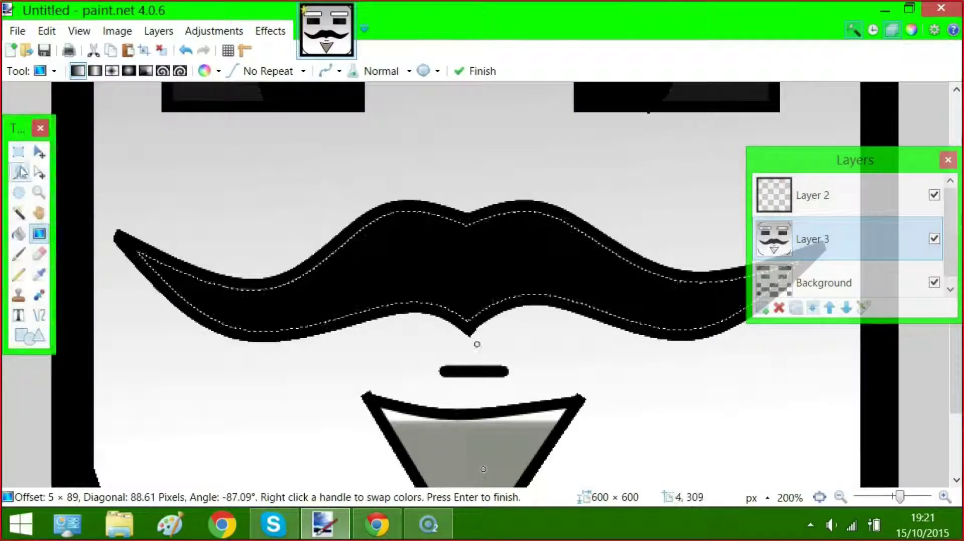
- Switch the primary colour to dark gray and clear the moustache selection
left_click(18, 254)
left_click(912, 31)
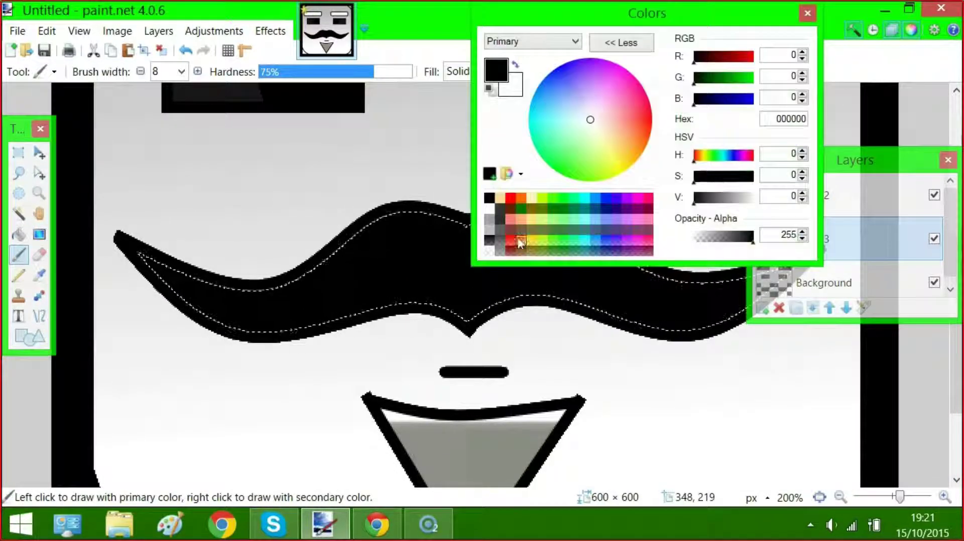
left_click(503, 212)
key("F8")
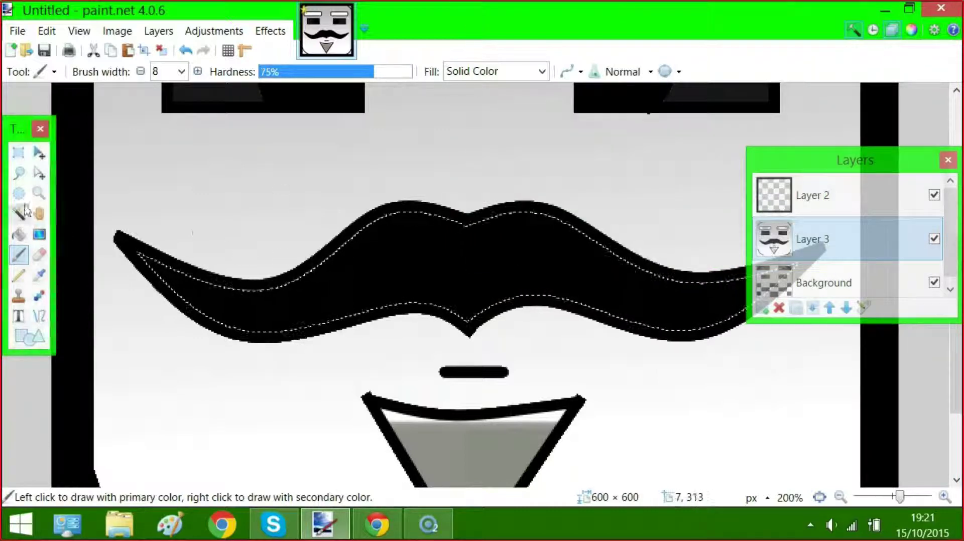
left_click(18, 152)
left_click(140, 99)
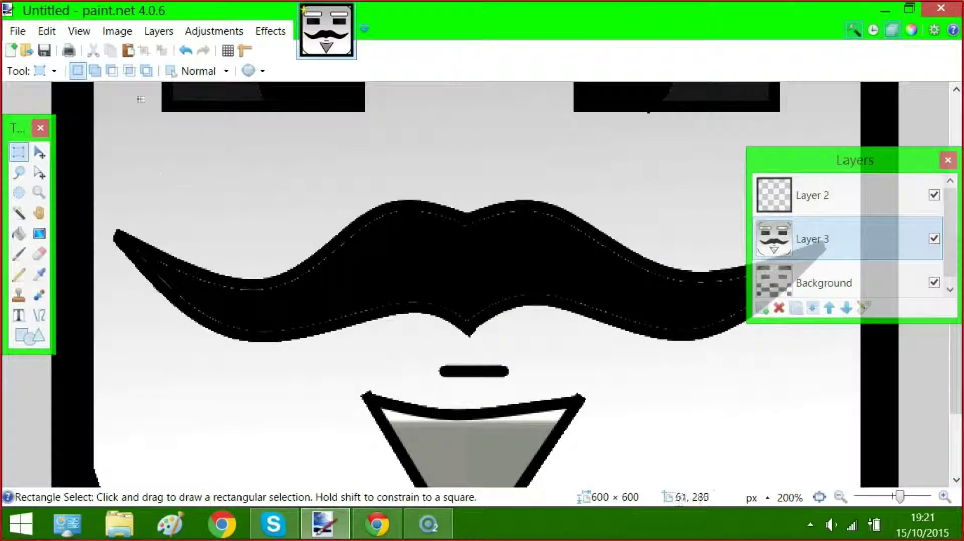
- Replace the brushed moustache highlight with a dark gray curve of width 10 following the upper edge of its left half
left_click(19, 255)
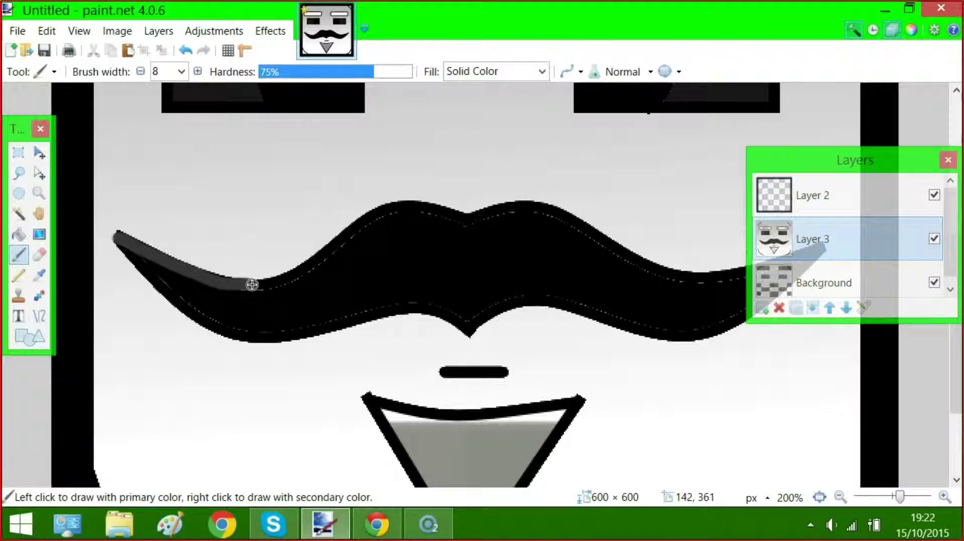
left_click(185, 51)
left_click(181, 71)
left_click(180, 117)
left_click(39, 315)
left_click_drag(119, 239, 466, 220)
left_click_drag(354, 226, 398, 204)
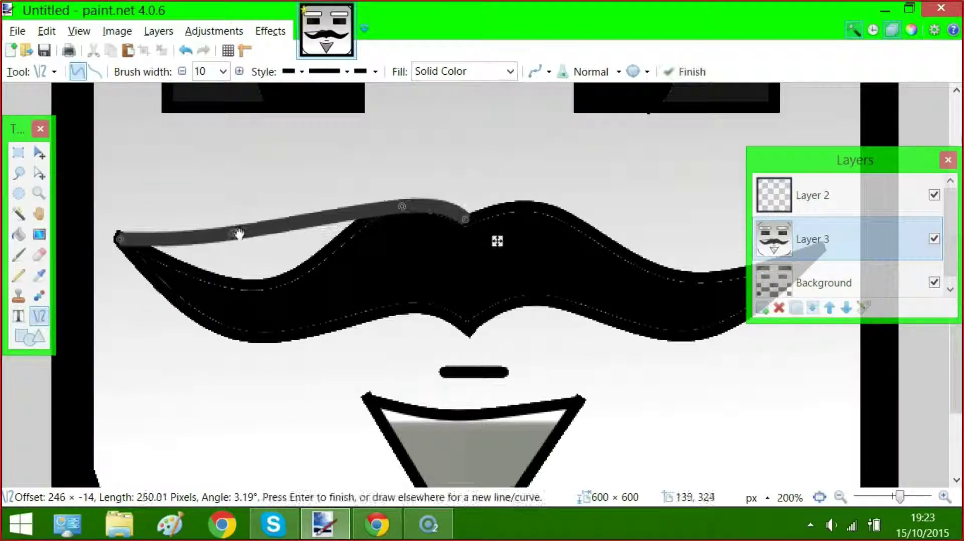
left_click_drag(237, 230, 275, 279)
left_click_drag(400, 206, 382, 217)
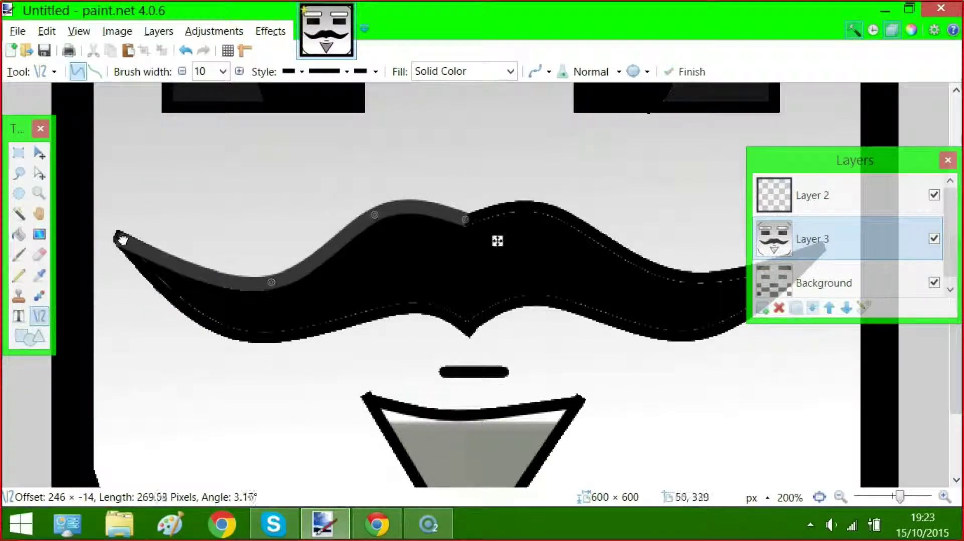
left_click_drag(120, 239, 116, 237)
key("Return")
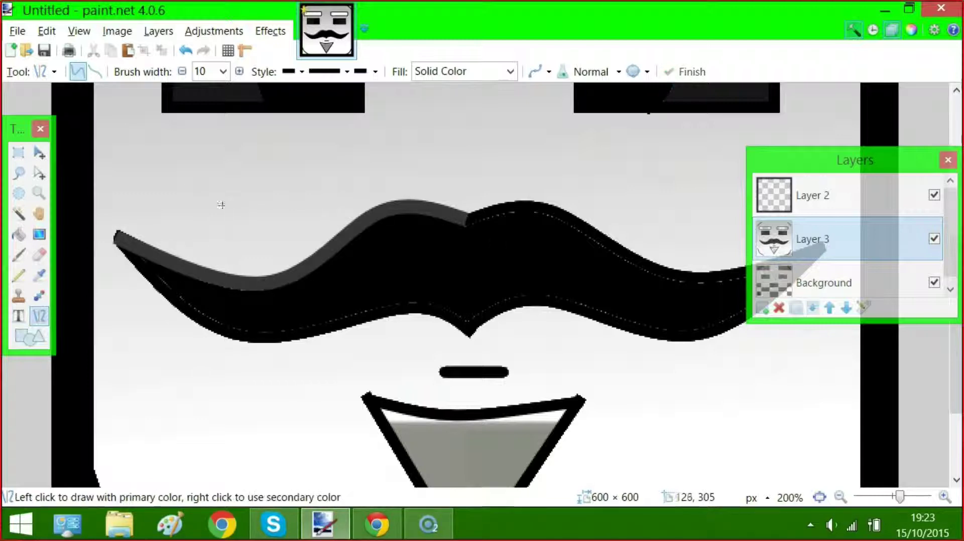
- Draw a matching dark gray curve of width 10 along the lower edge of the moustache's right half
left_click_drag(468, 332, 821, 249)
key("F7")
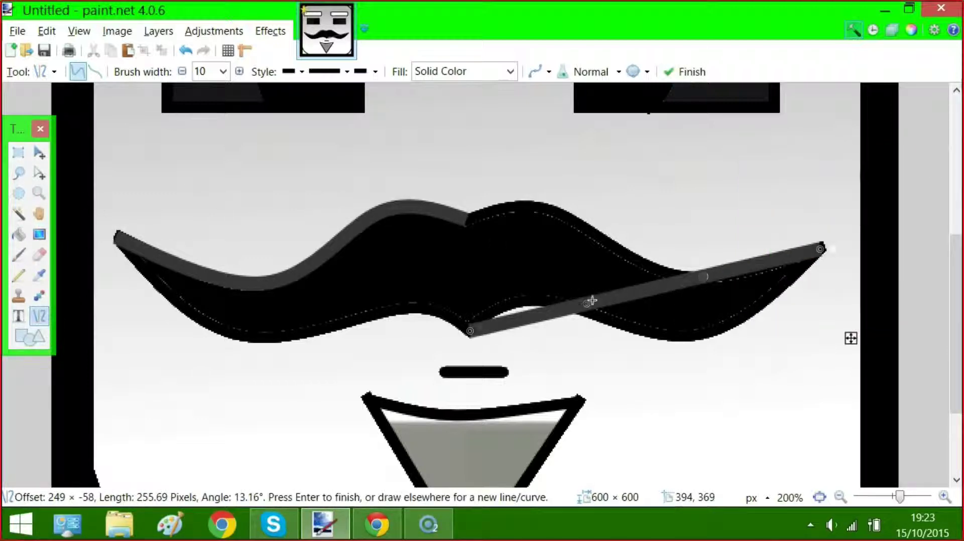
left_click_drag(590, 302, 523, 301)
left_click_drag(703, 278, 690, 334)
left_click_drag(523, 302, 556, 301)
- Paint over the leftover light specks inside the moustache's outline in black 000000 with the Paintbrush
left_click(18, 255)
left_click(910, 31)
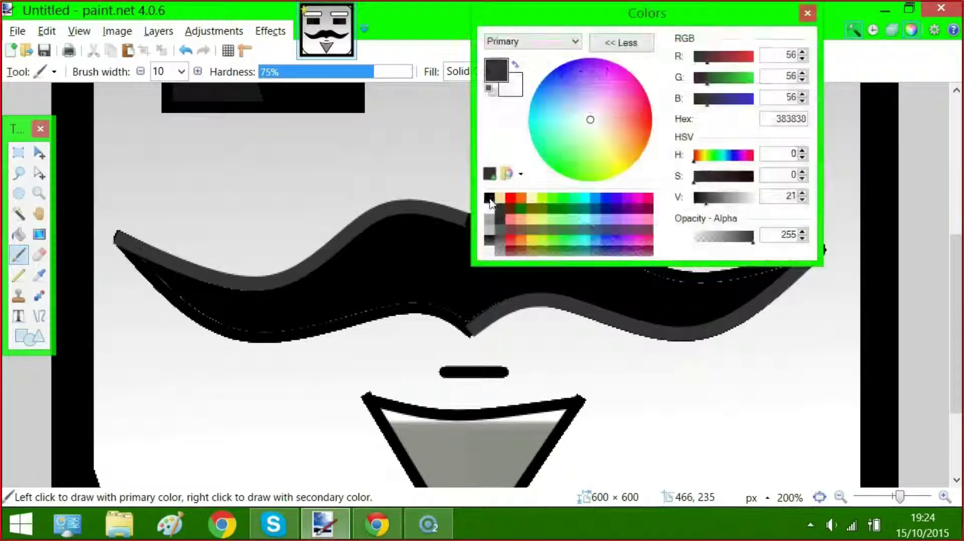
left_click(490, 200)
left_click(808, 15)
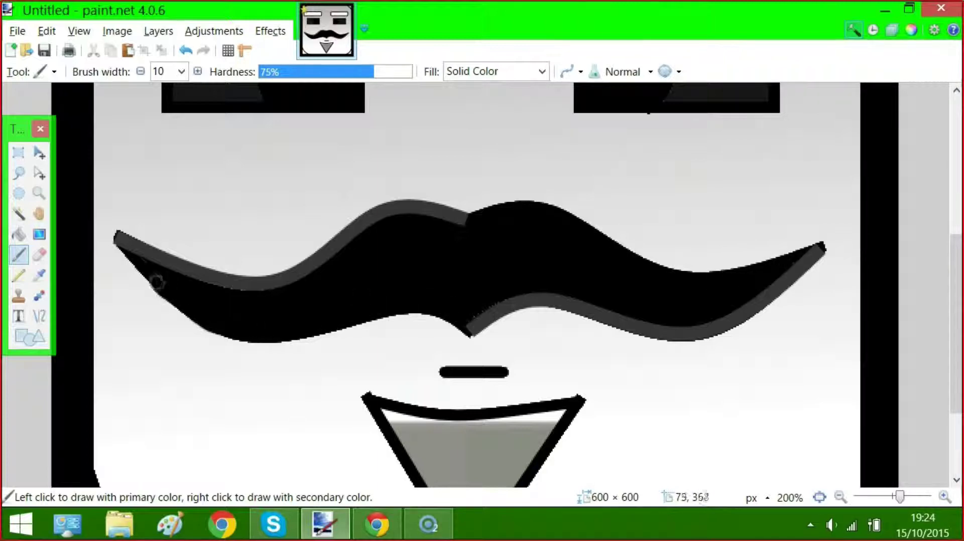
- Switch the primary colour back to dark gray and touch up the moustache's lower centre tip with the Paintbrush
left_click(911, 30)
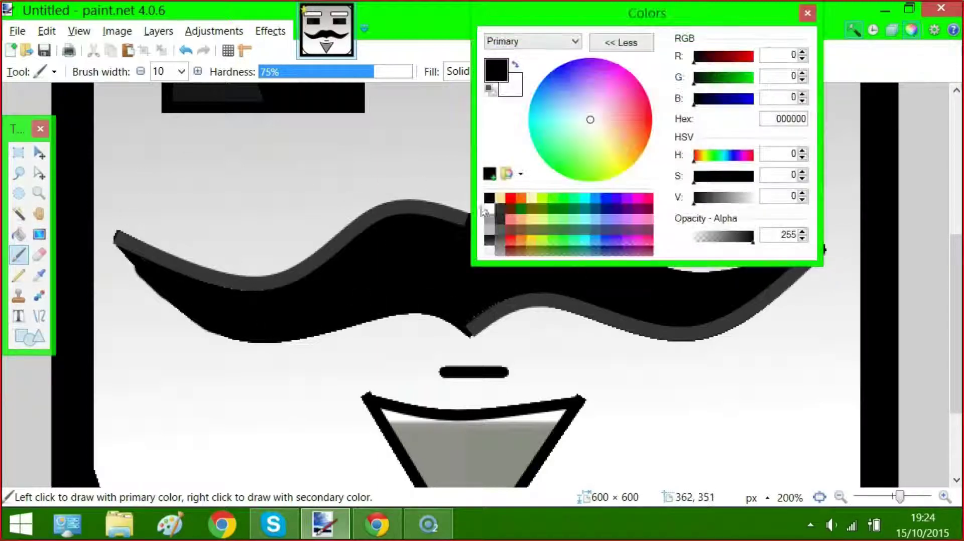
left_click(502, 200)
left_click(807, 16)
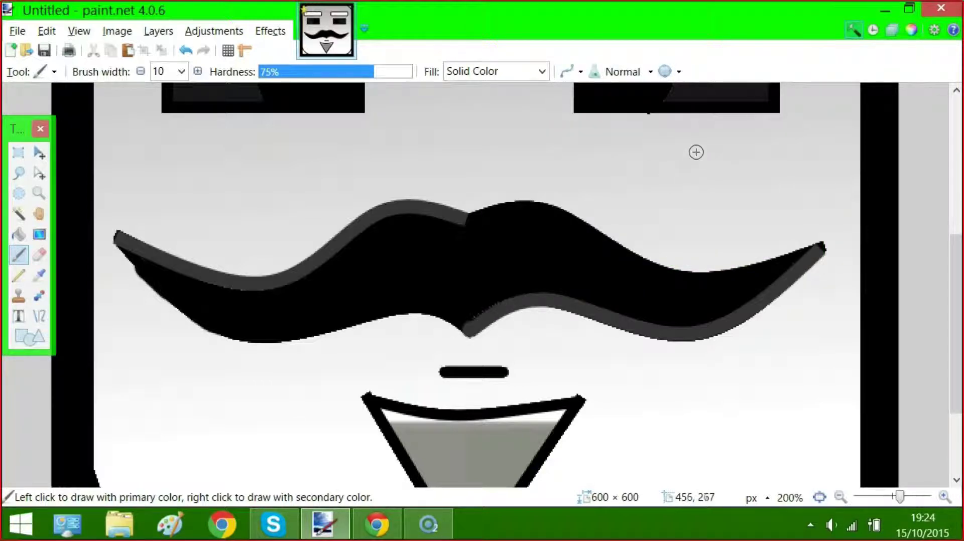
- Select the goatee's interior with the Magic Wand, fill it with black using the Gradient tool, and paint over the remaining light edge
scroll(700, 350, "down", 9)
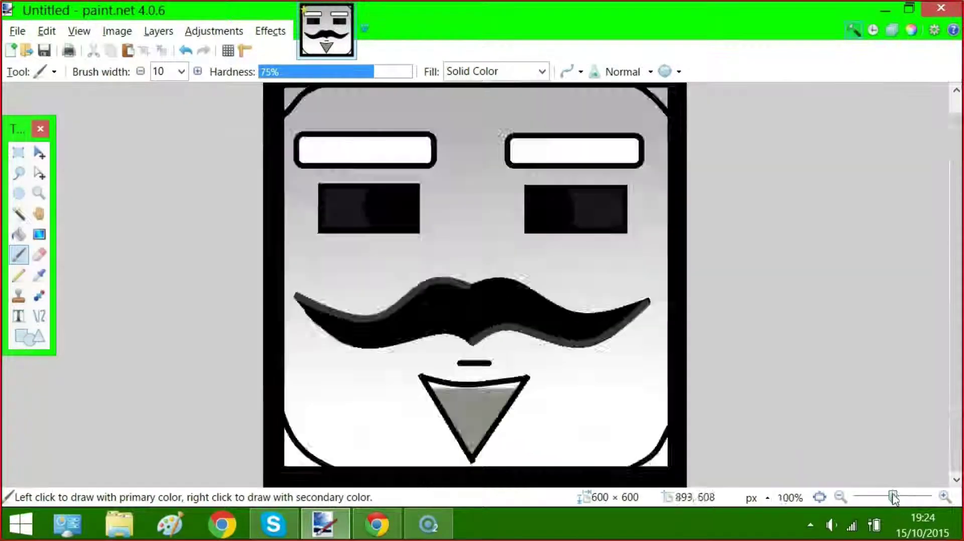
scroll(147, 284, "up", 7)
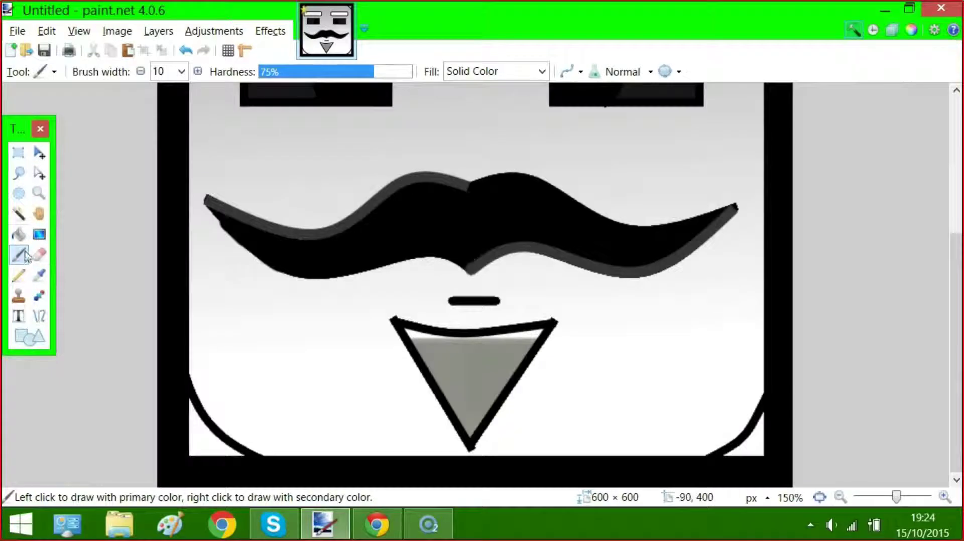
left_click(19, 213)
left_click(480, 377)
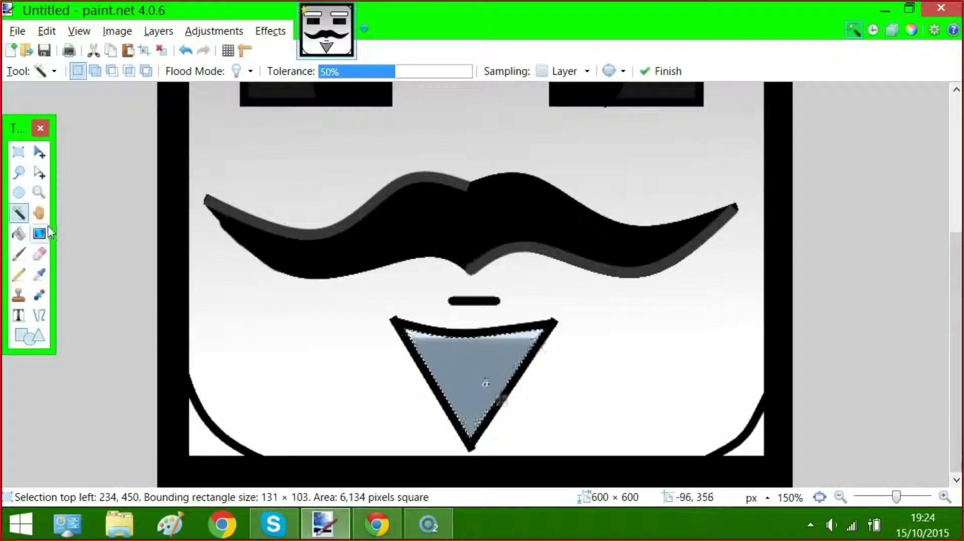
key("g")
left_click_drag(477, 345, 501, 487)
left_click(911, 29)
left_click(491, 198)
left_click(809, 12)
key("s")
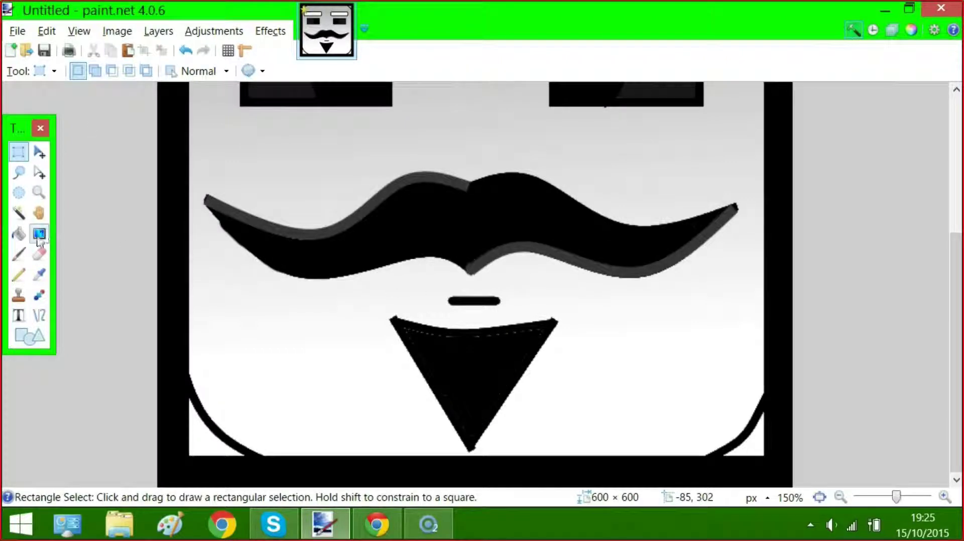
key("b")
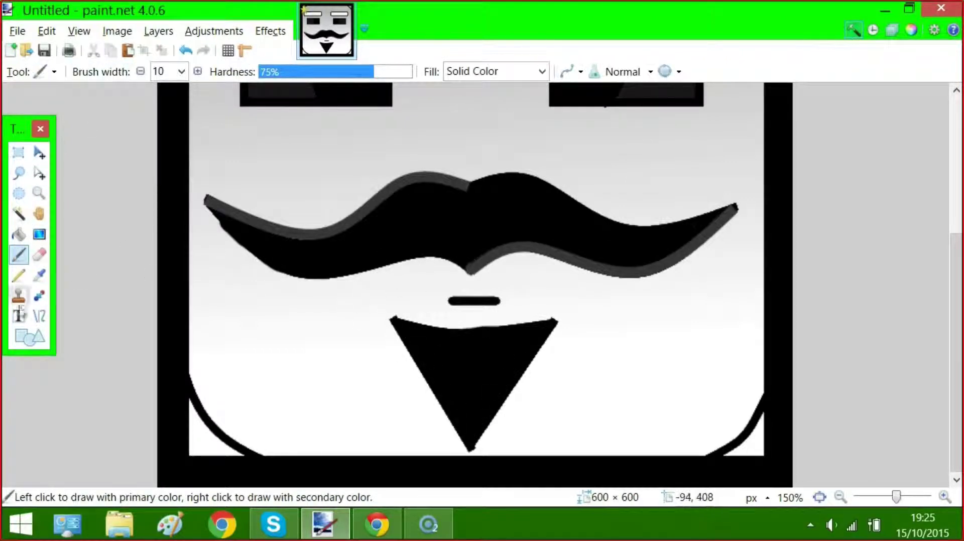
- Highlight the goatee with dark gray 383838 lines of width 10 along its left edge and the left half of its upper edge
key("o")
left_click_drag(394, 321, 470, 447)
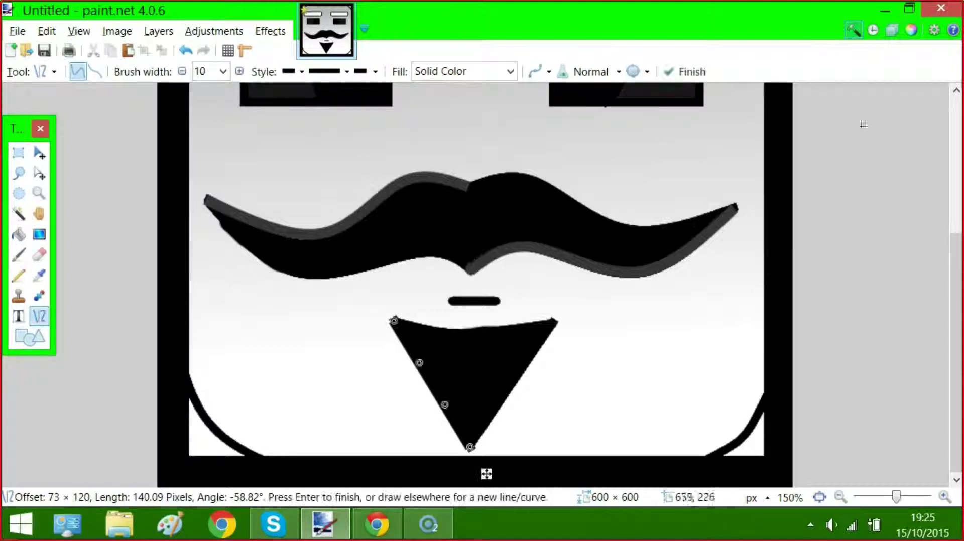
left_click(912, 30)
left_click(501, 219)
left_click(808, 12)
key("Return")
left_click_drag(394, 319, 451, 330)
left_click_drag(422, 322, 420, 324)
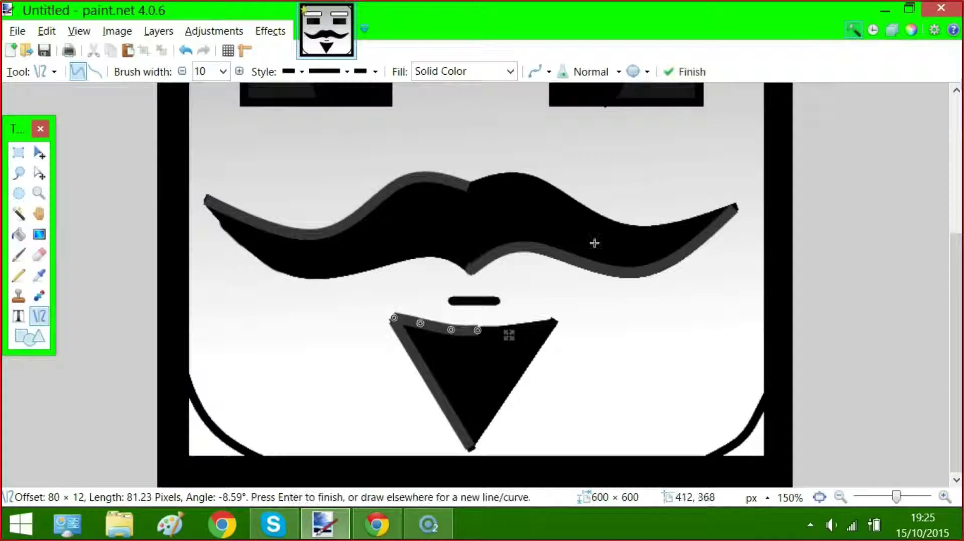
key("Return")
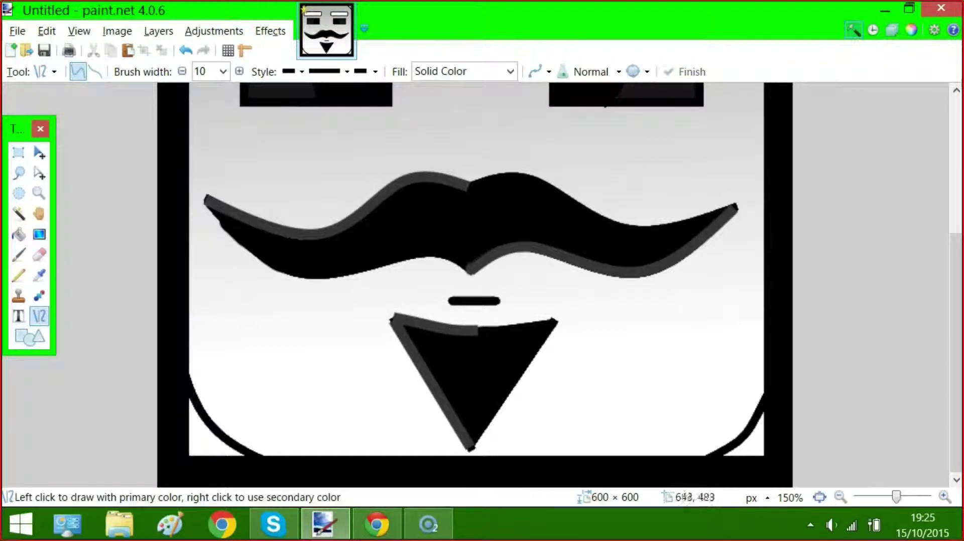
- Select the area around the facial features with the Magic Wand and set the Paintbrush colour to gray 515151 at opacity 73
left_click(19, 214)
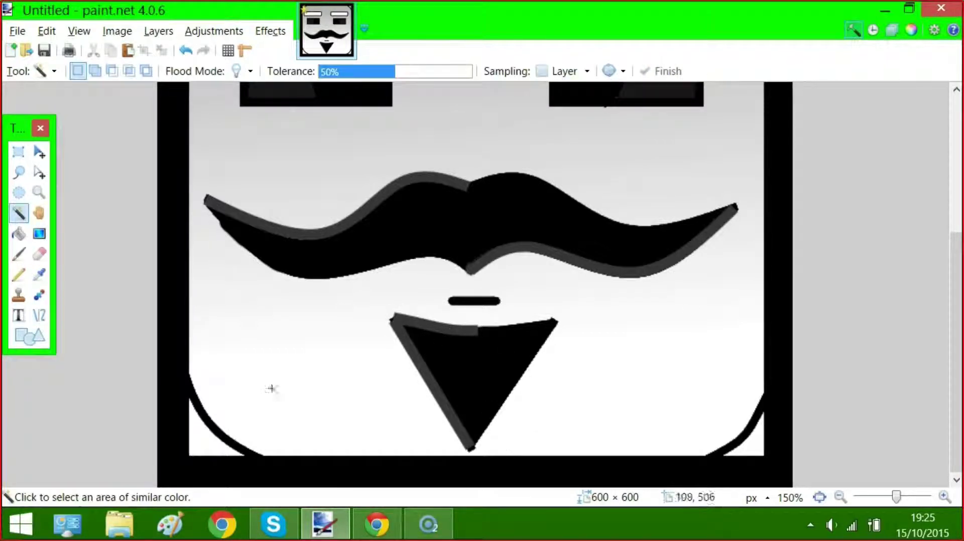
left_click(206, 440)
left_click(21, 255)
key("F8")
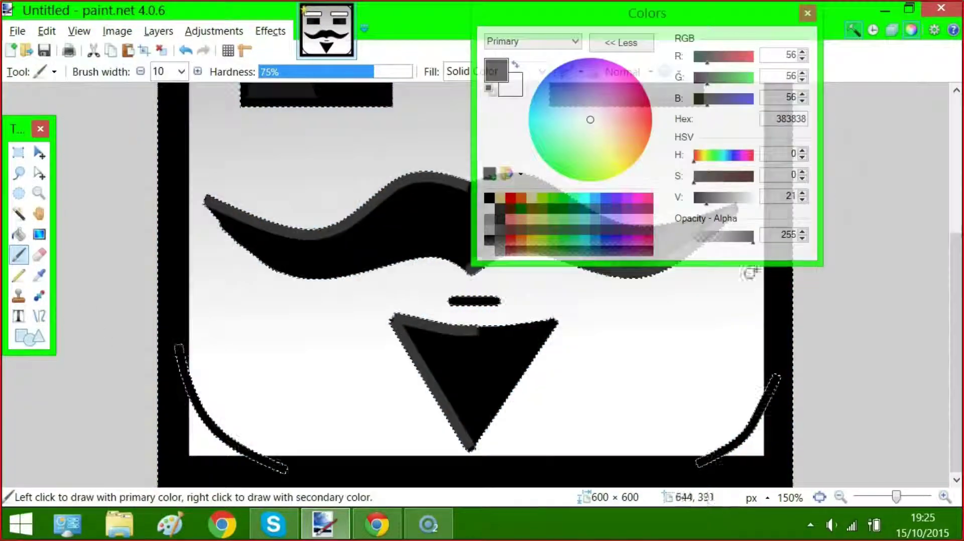
left_click(713, 197)
left_click_drag(724, 237, 711, 237)
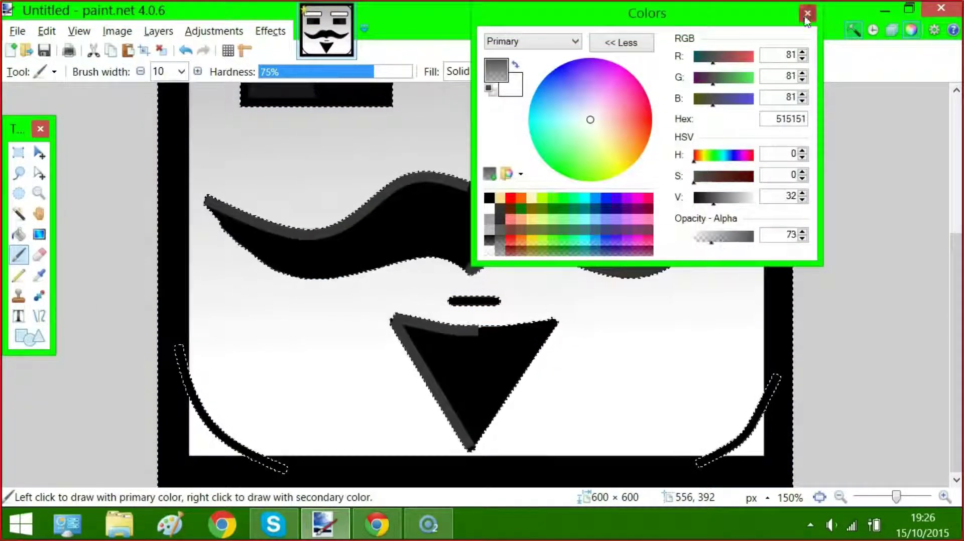
left_click(807, 14)
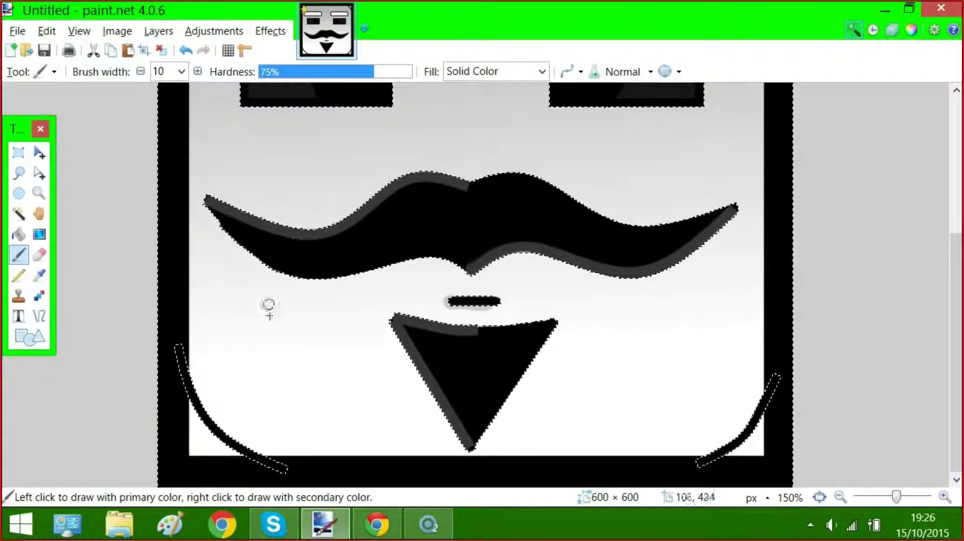
- Paint translucent gray shadows along the lower-left edges of the moustache, mouth line and goatee, undoing any unwanted stroke
mouse_move(246, 254)
left_mouse_down()
mouse_move(206, 208)
mouse_move(296, 284)
mouse_move(473, 263)
left_mouse_up()
key("ctrl+z")
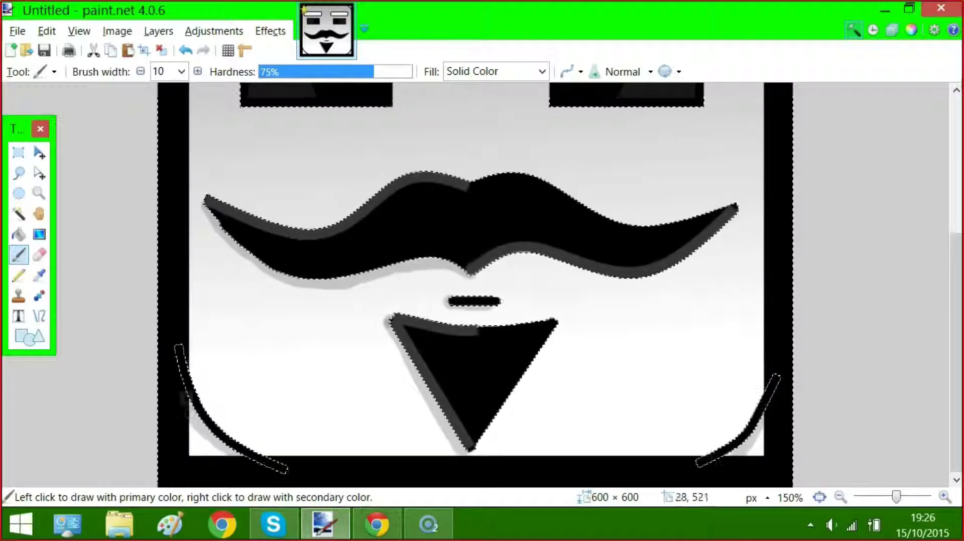
- Paint translucent gray shadows along the left and lower edges of both eyes, undoing the uneven strokes
scroll(416, 385, "up", 5)
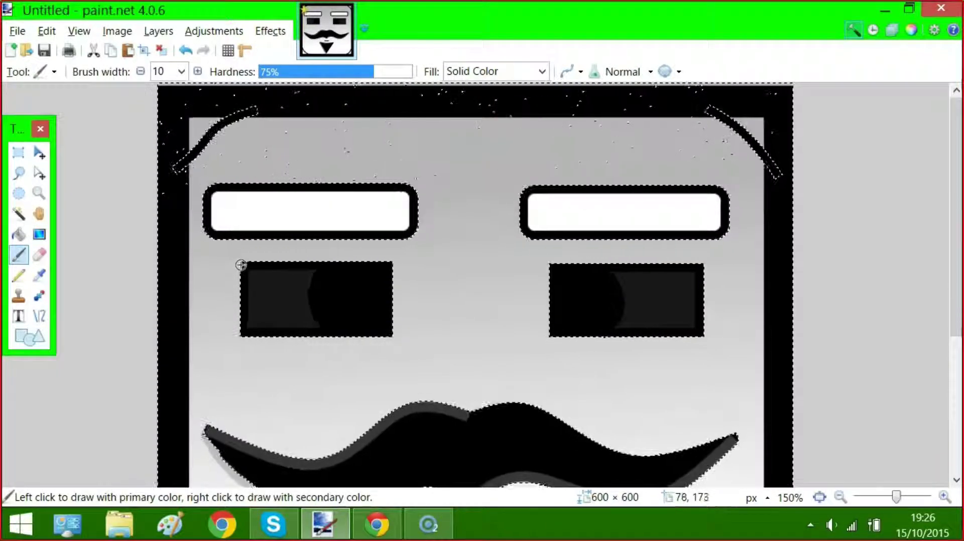
left_click_drag(296, 338, 378, 342)
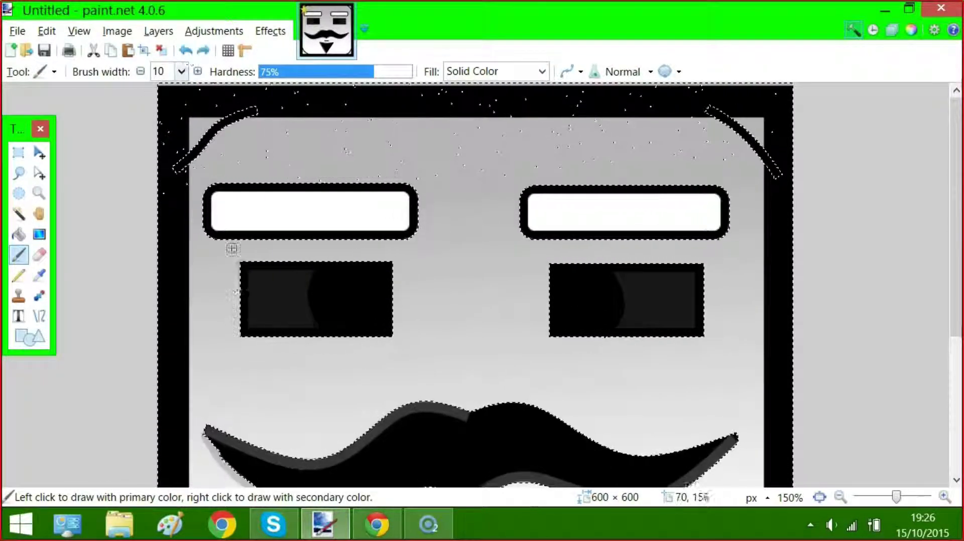
left_click_drag(240, 333, 260, 340)
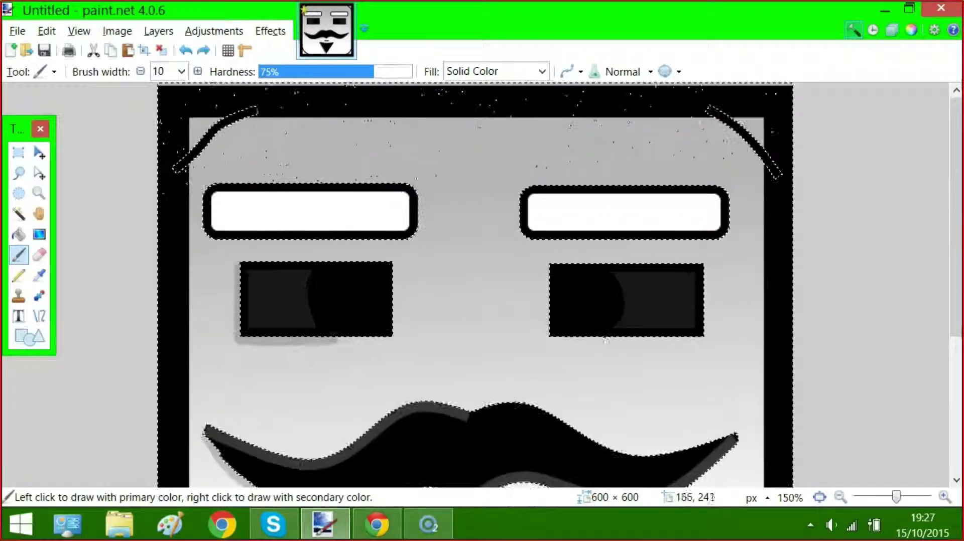
left_click_drag(354, 339, 390, 339)
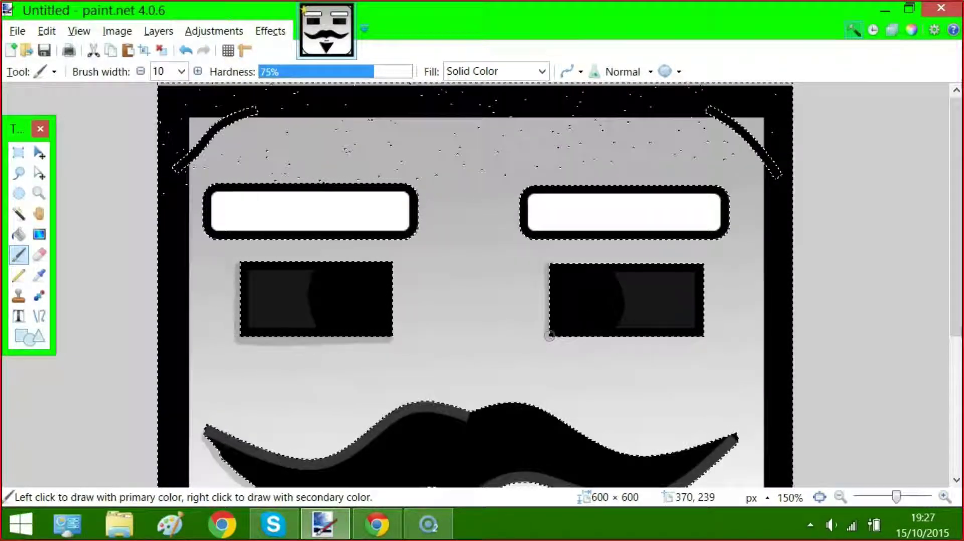
key("ctrl+z")
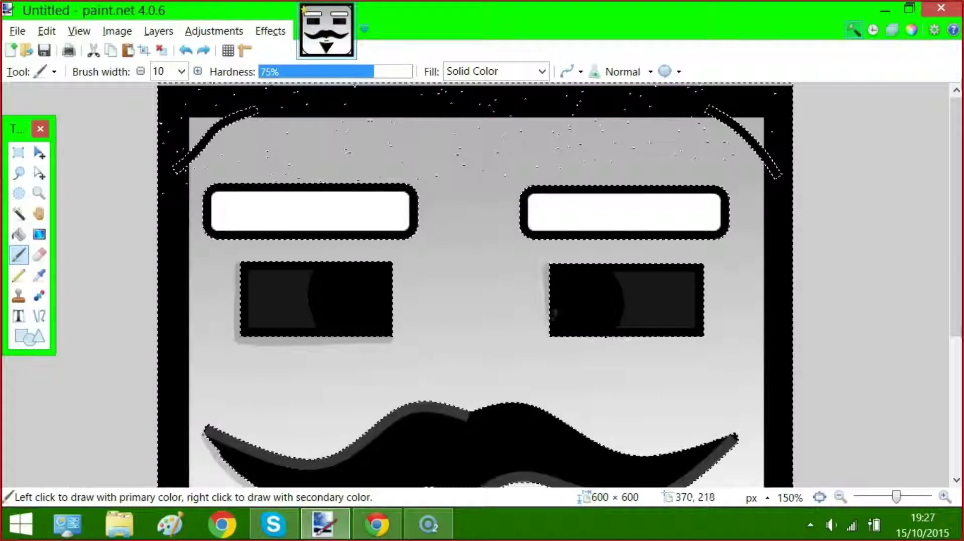
mouse_move(552, 314)
left_mouse_down()
mouse_move(560, 337)
mouse_move(683, 338)
left_mouse_up()
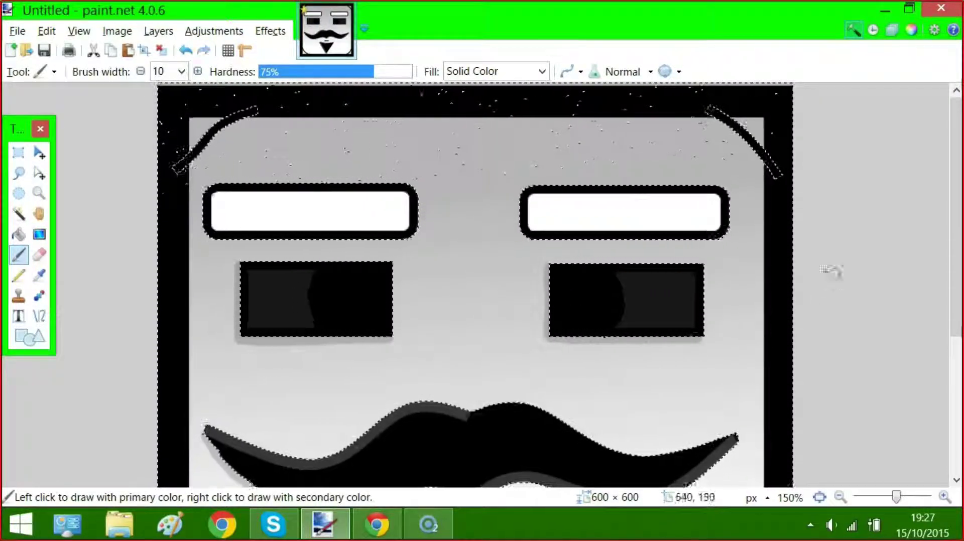
left_click(186, 50)
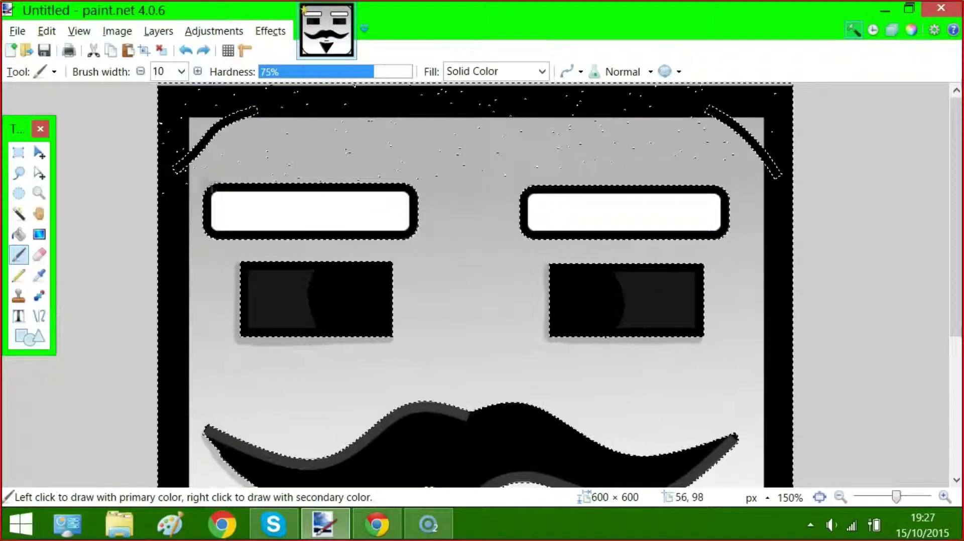
- Shade the left and lower edges of both eyebrows and the inner sides of the face's corner curves in translucent gray
left_click_drag(215, 188, 208, 230)
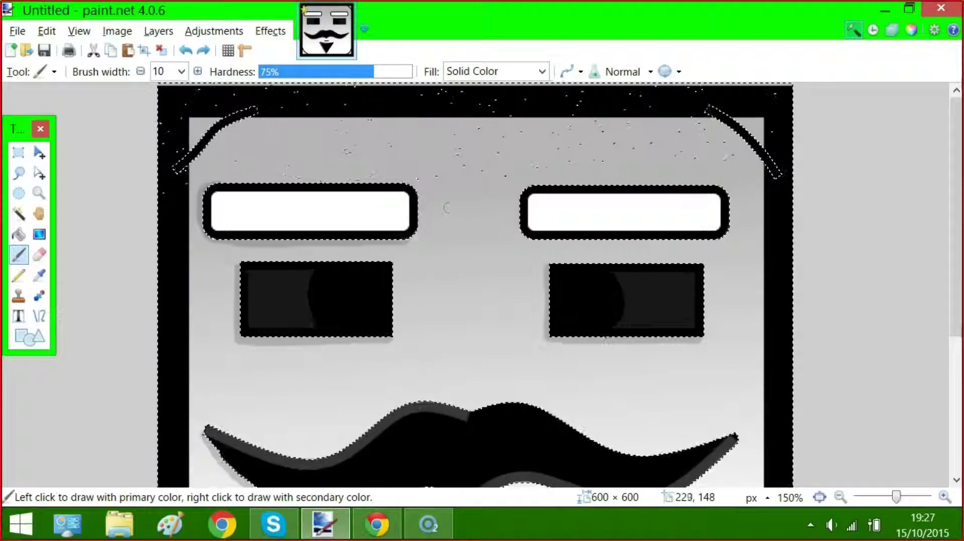
mouse_move(516, 216)
left_mouse_down()
mouse_move(527, 232)
mouse_move(577, 243)
mouse_move(719, 240)
left_mouse_up()
left_click_drag(712, 117, 757, 162)
left_click_drag(250, 118, 190, 170)
scroll(231, 234, "down", 4)
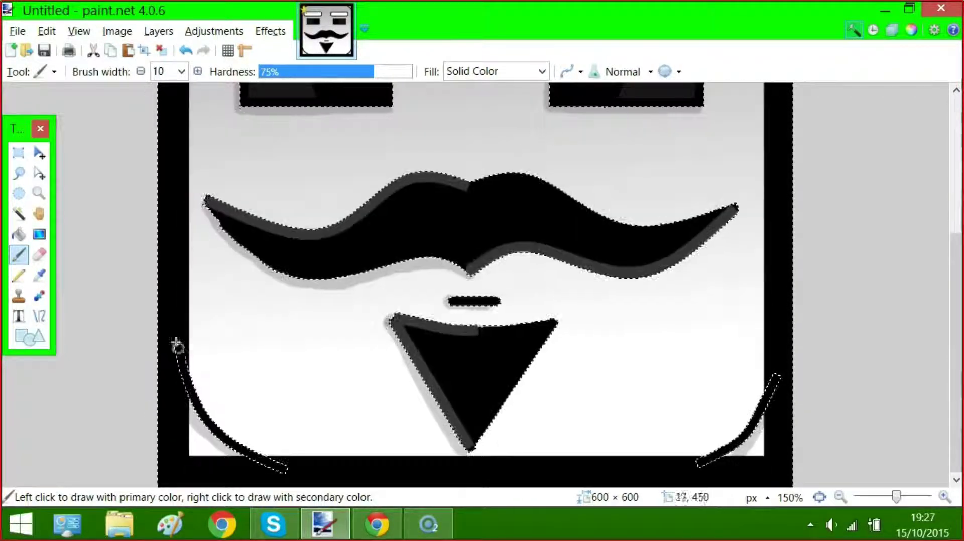
left_click_drag(178, 346, 205, 409)
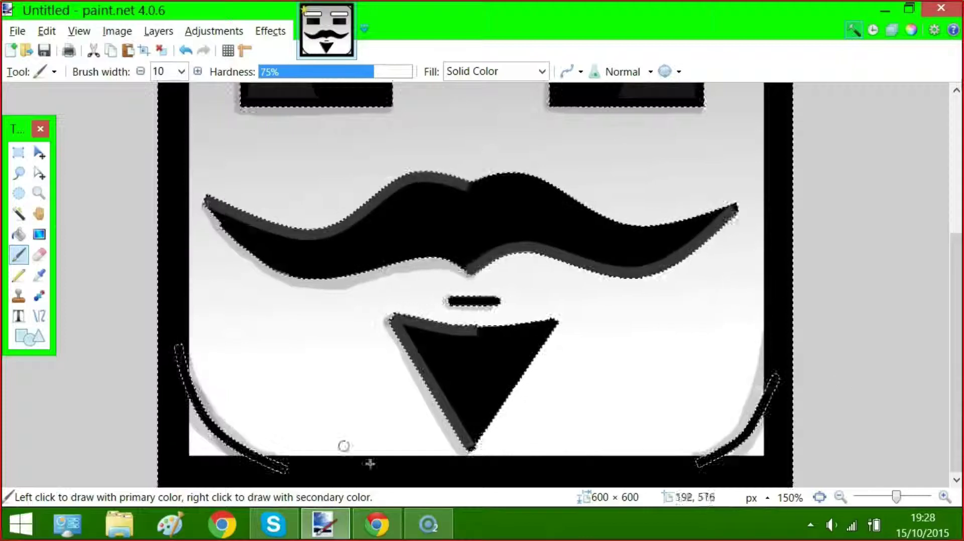
- Try to select the face's lower-left corner with the Magic Wand and draw a right triangle outline across it
left_click(19, 213)
left_click(204, 446)
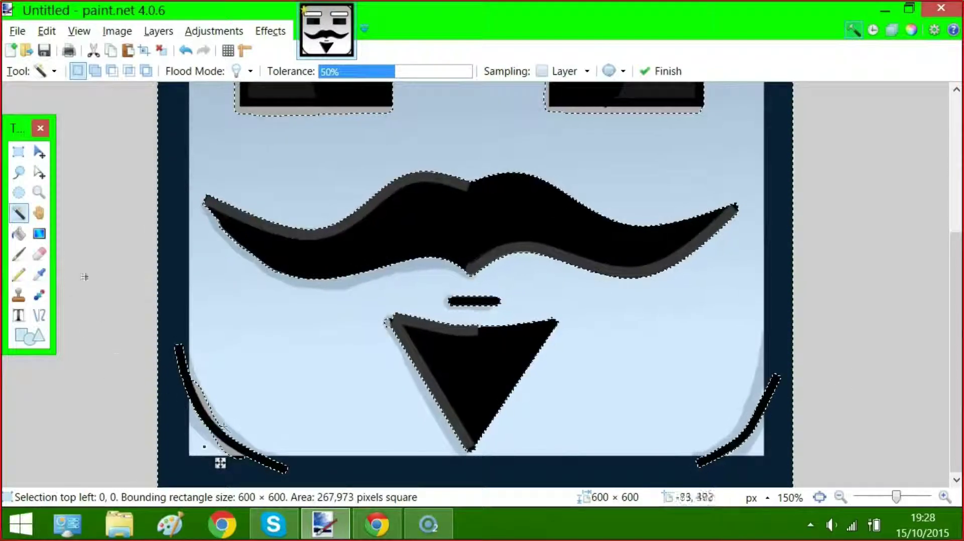
left_click(29, 337)
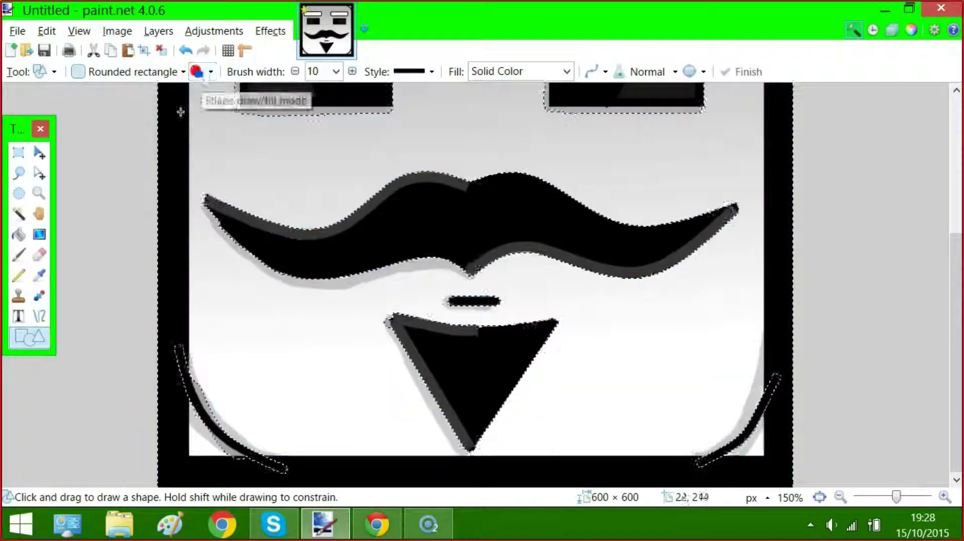
left_click(83, 71)
left_click(276, 109)
mouse_move(167, 357)
left_mouse_down()
mouse_move(231, 447)
mouse_move(356, 341)
mouse_move(311, 412)
mouse_move(237, 427)
left_mouse_up()
- Set the primary colour to opaque black
left_click(912, 31)
left_click(488, 199)
left_click(807, 14)
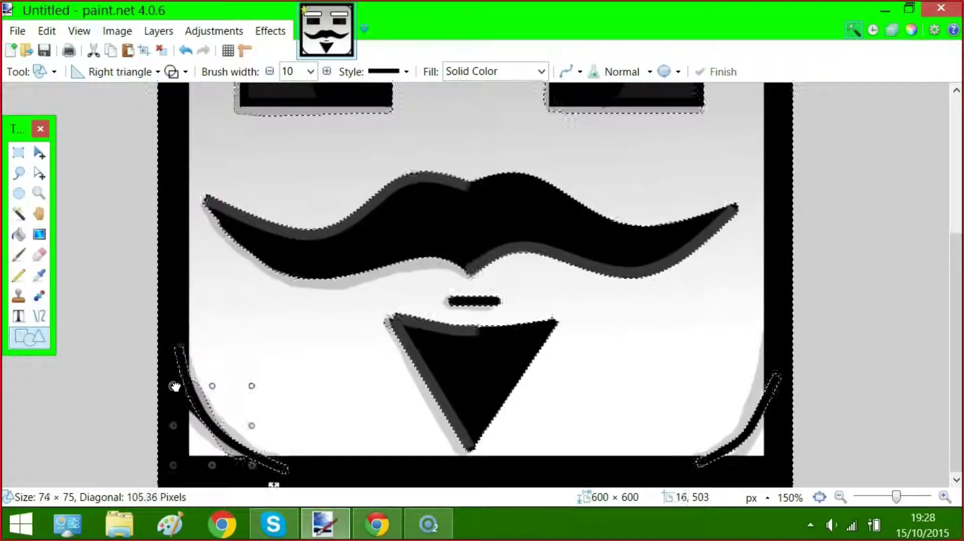
- Try to fit a rotated black right triangle outline into the face's lower-right corner, then undo the triangle edits
left_click_drag(607, 352, 665, 423)
mouse_move(624, 326)
left_mouse_down()
mouse_move(635, 324)
mouse_move(734, 413)
mouse_move(727, 375)
mouse_move(695, 337)
left_mouse_up()
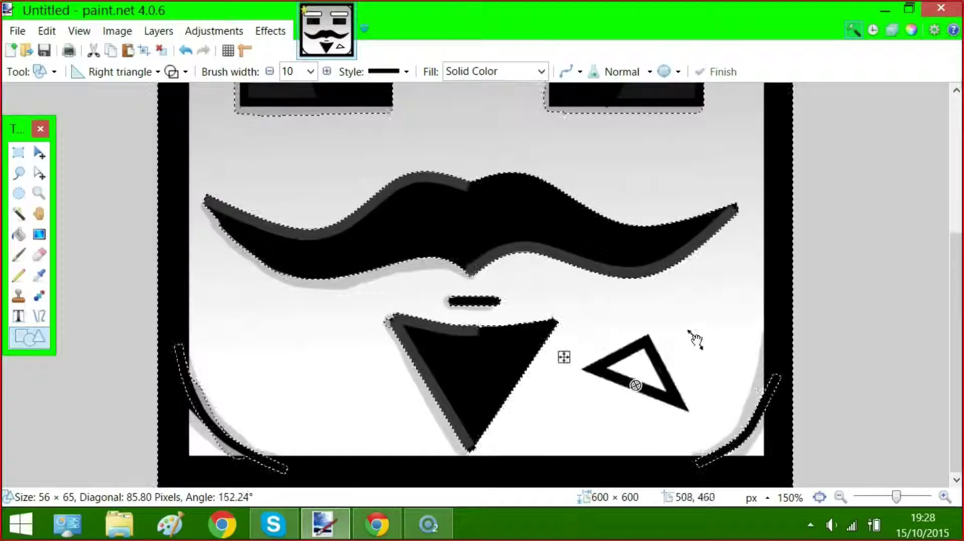
left_click_drag(643, 360, 713, 358)
left_click_drag(726, 401, 769, 431)
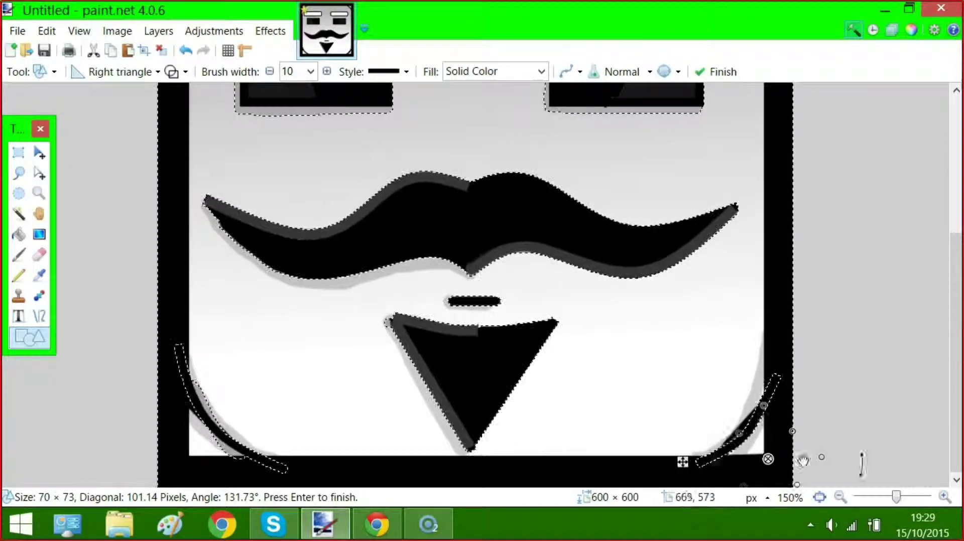
left_click(185, 50)
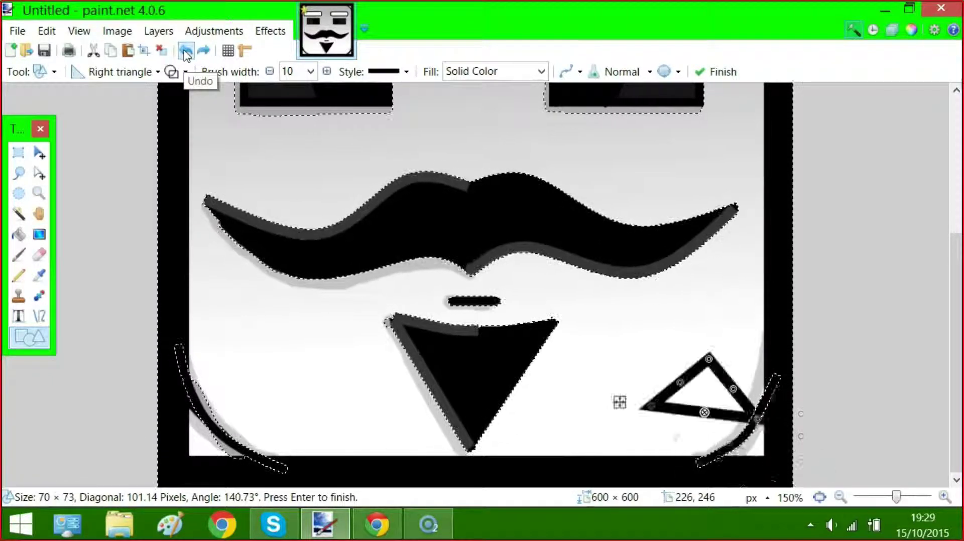
left_click(185, 51)
left_click(185, 51)
left_click(185, 51)
left_click(185, 51)
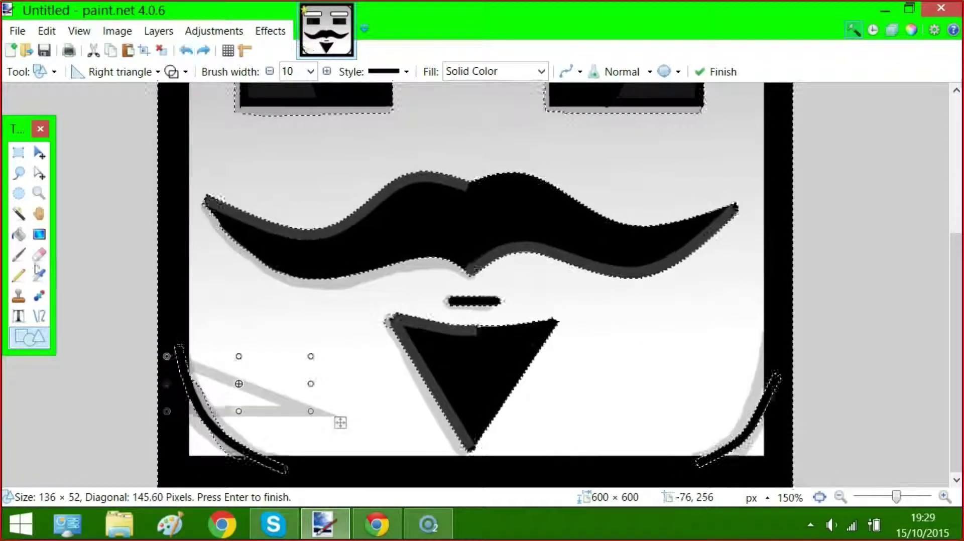
- Try to close off both lower corners with straight black lines and select one at 29% Magic Wand tolerance, then undo the lines and leftover triangle
left_click(39, 316)
left_click_drag(180, 362, 184, 464)
left_click_drag(266, 461, 188, 460)
left_click_drag(705, 461, 768, 462)
left_click_drag(768, 404, 769, 482)
left_click(18, 213)
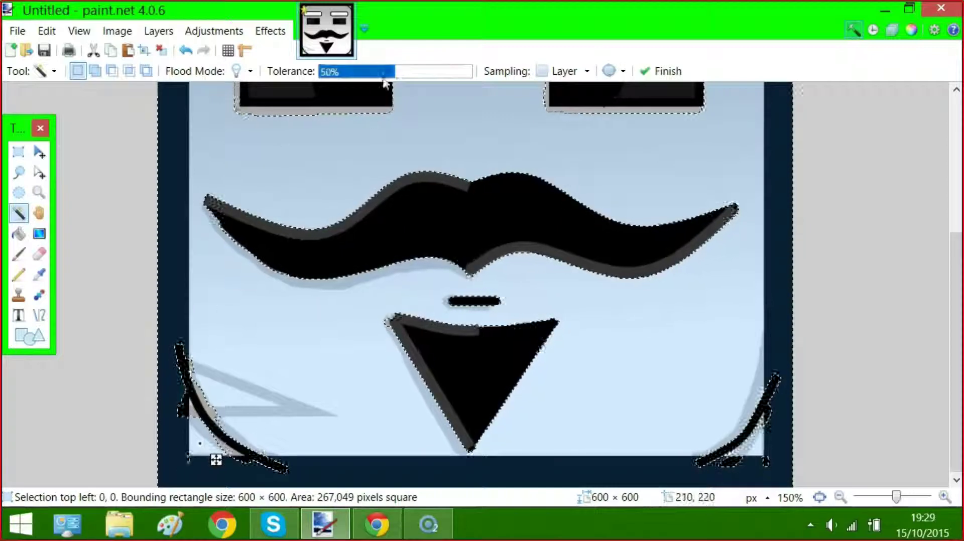
left_click_drag(384, 75, 365, 75)
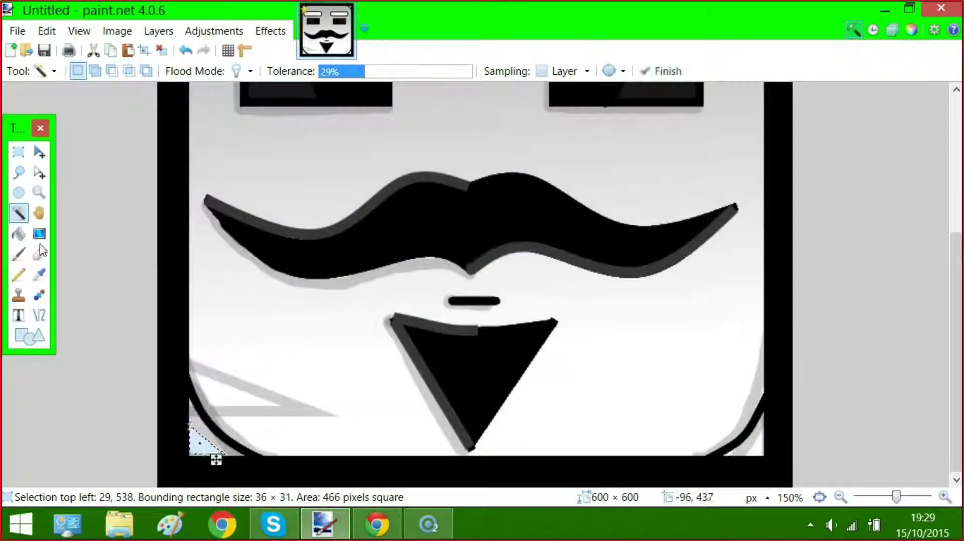
left_click(19, 151)
left_click(138, 175)
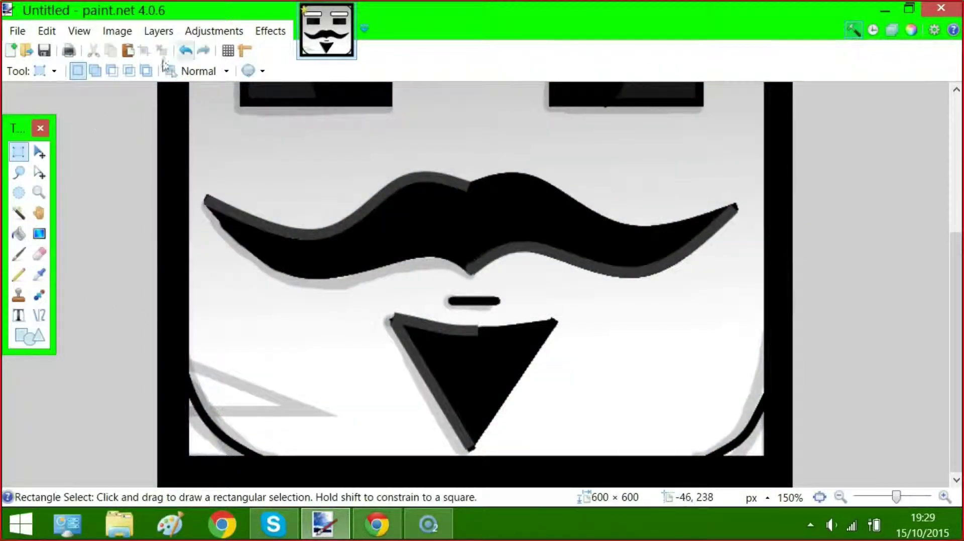
left_click(185, 51)
left_click(185, 51)
left_click(186, 51)
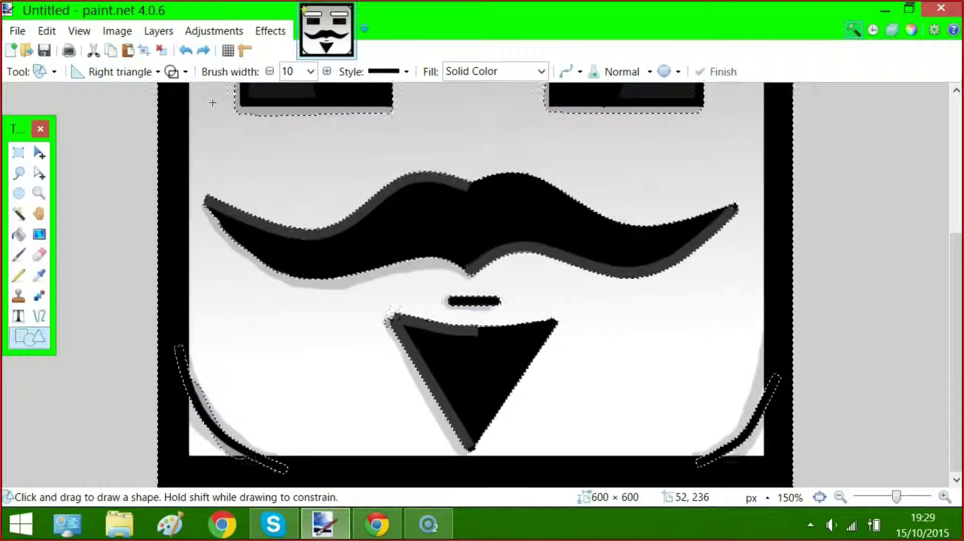
- Clear the selection and draw a black 578 × 578 pixel rectangle outline with brush width 10 over the canvas border
left_click(18, 152)
left_click(419, 227)
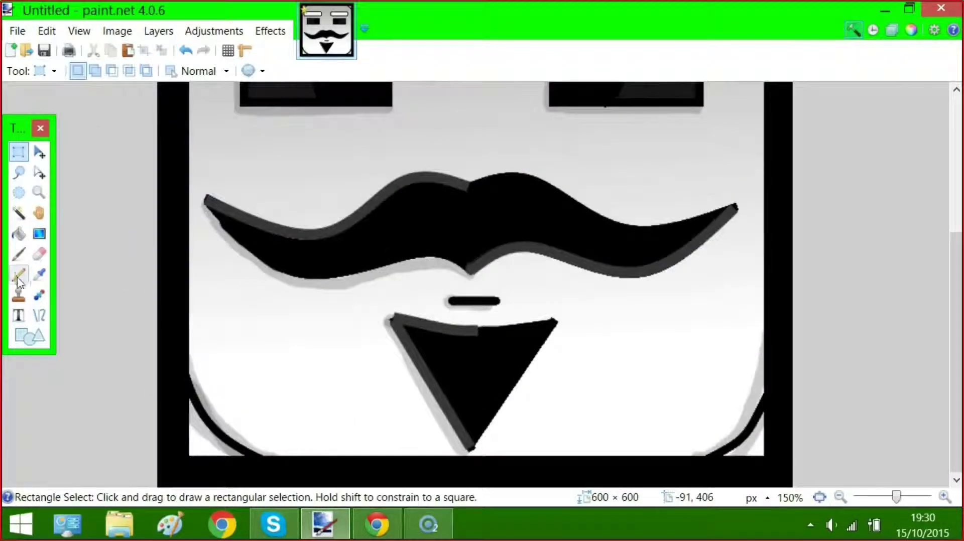
left_click(27, 337)
key("ctrl+minus")
key("ctrl+minus")
key("ctrl+minus")
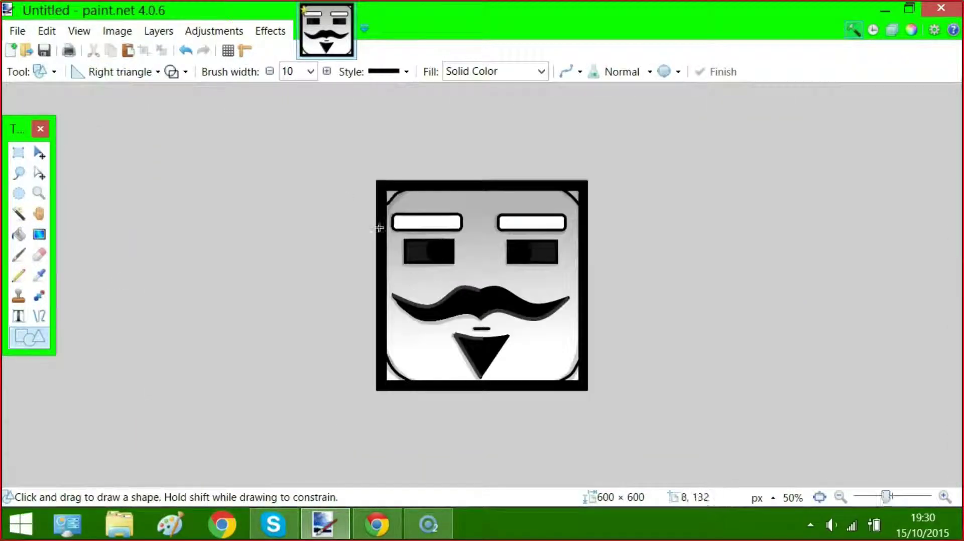
left_click(100, 71)
left_click(87, 104)
mouse_move(381, 184)
left_mouse_down()
mouse_move(556, 320)
mouse_move(585, 388)
left_mouse_up()
left_click(911, 31)
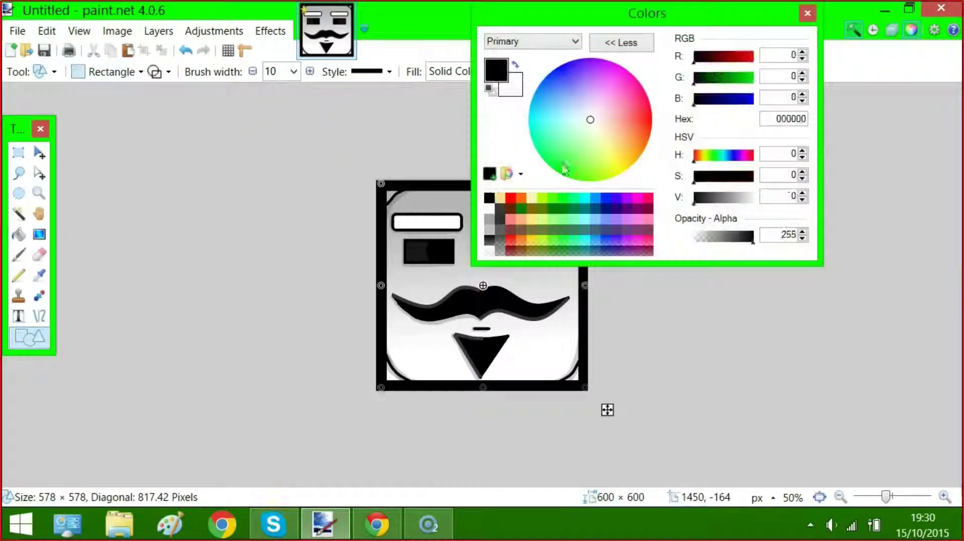
key("F8")
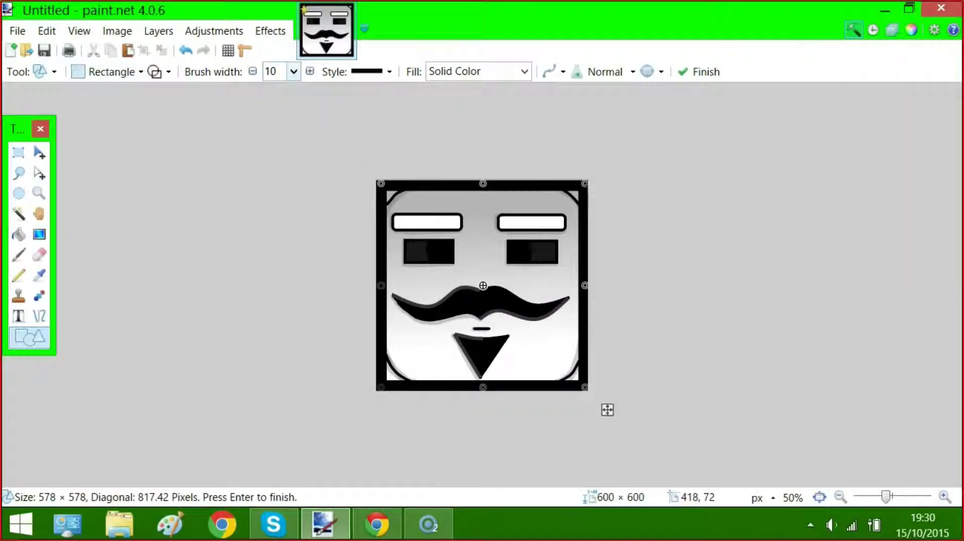
key("ctrl+plus")
key("ctrl+plus")
key("ctrl+plus")
key("ctrl+plus")
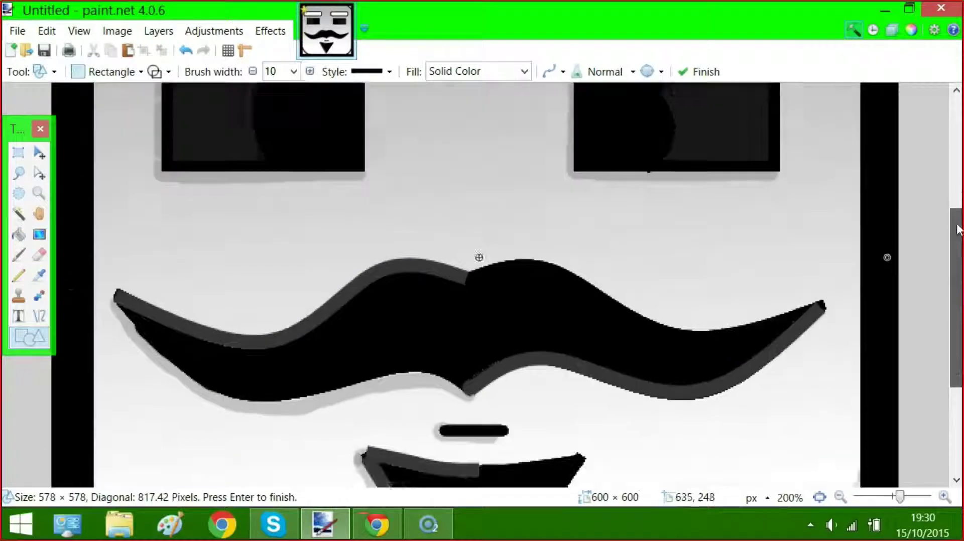
left_click_drag(958, 229, 958, 315)
mouse_move(71, 471)
left_mouse_down()
mouse_move(88, 456)
mouse_move(66, 470)
mouse_move(80, 465)
left_mouse_up()
left_click(18, 152)
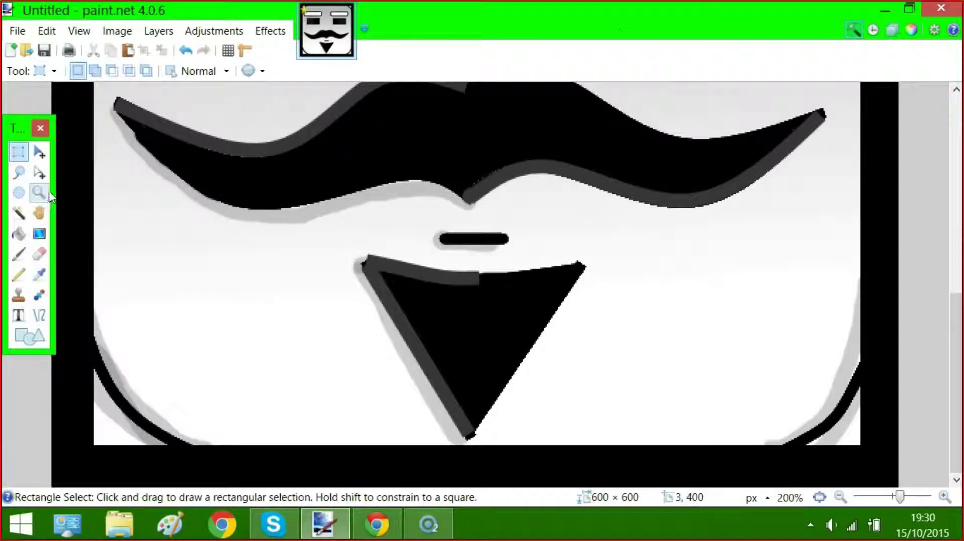
- Select the areas outside both lower corner curves with the Magic Wand at 39% tolerance in Add (union) mode
left_click(892, 31)
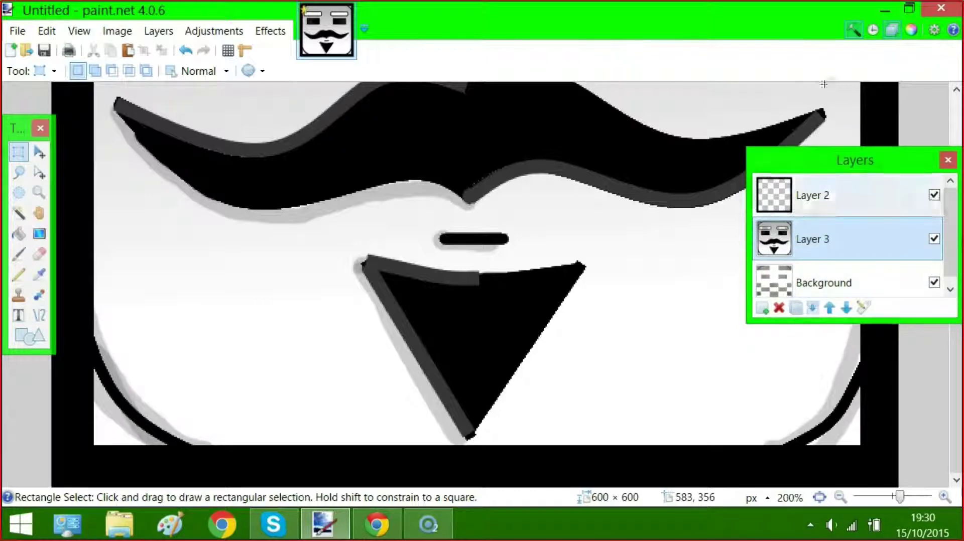
left_click(947, 161)
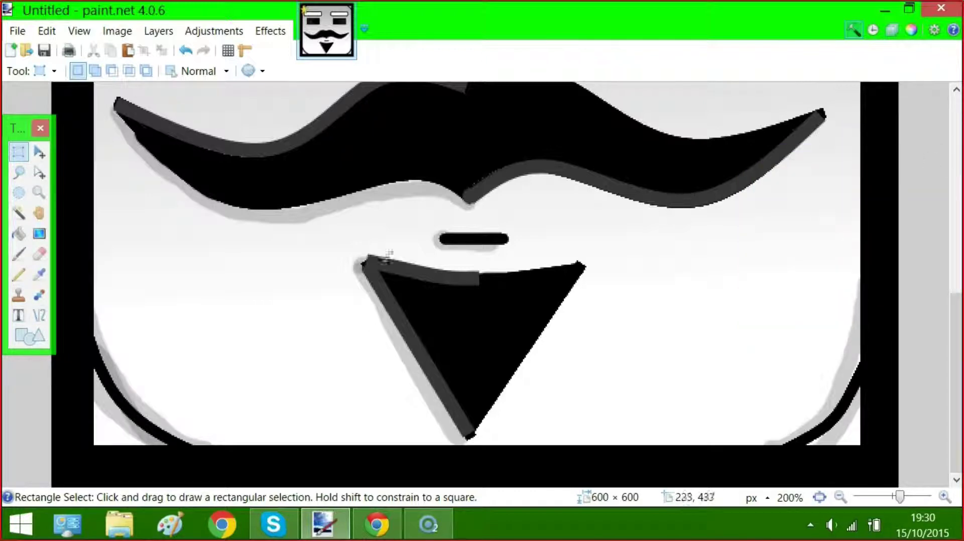
left_click(19, 213)
left_click(107, 424)
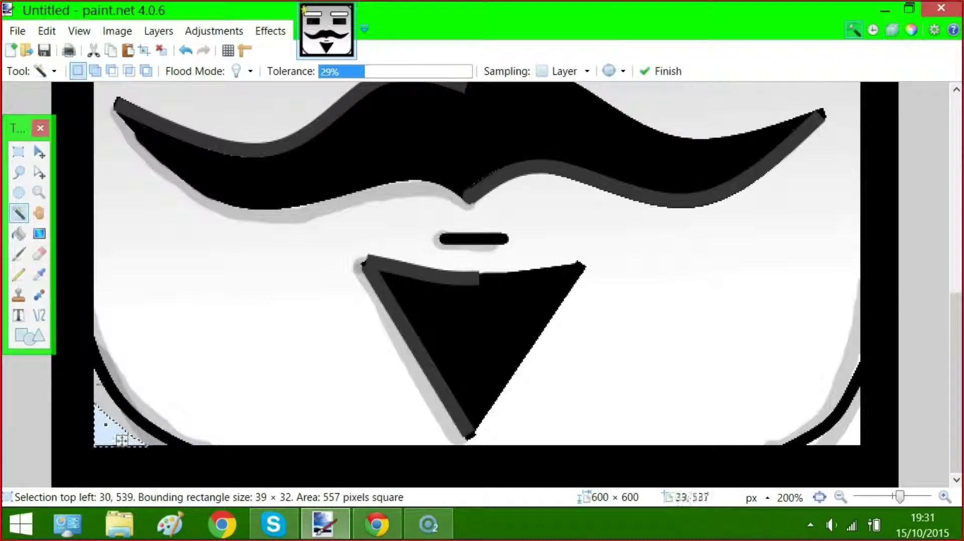
left_click(376, 72)
left_click(112, 402)
left_click(112, 432)
left_click(95, 70)
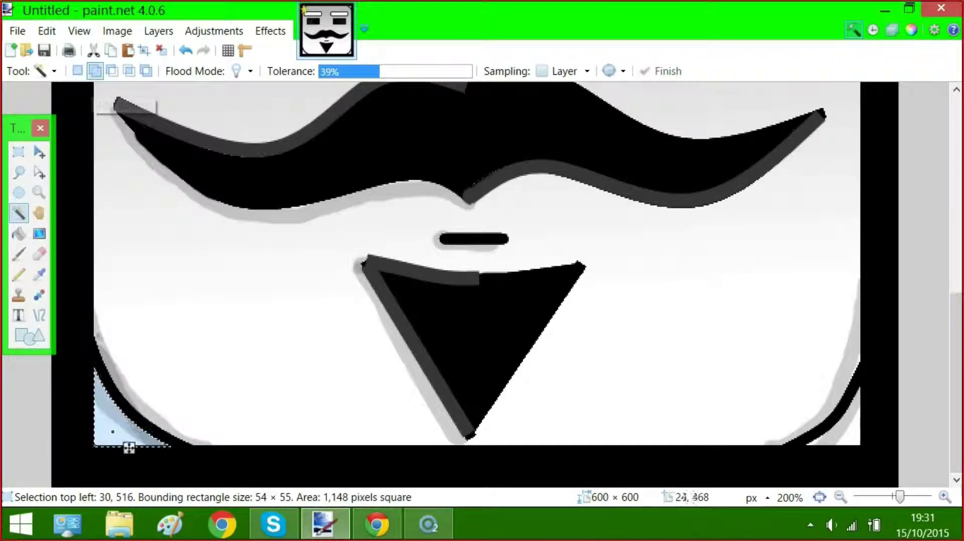
left_click(844, 439)
left_click(843, 438)
- Fill both selected lower corners with light orange FFBE7A using the Gradient tool, then clear the selection
left_click(639, 157)
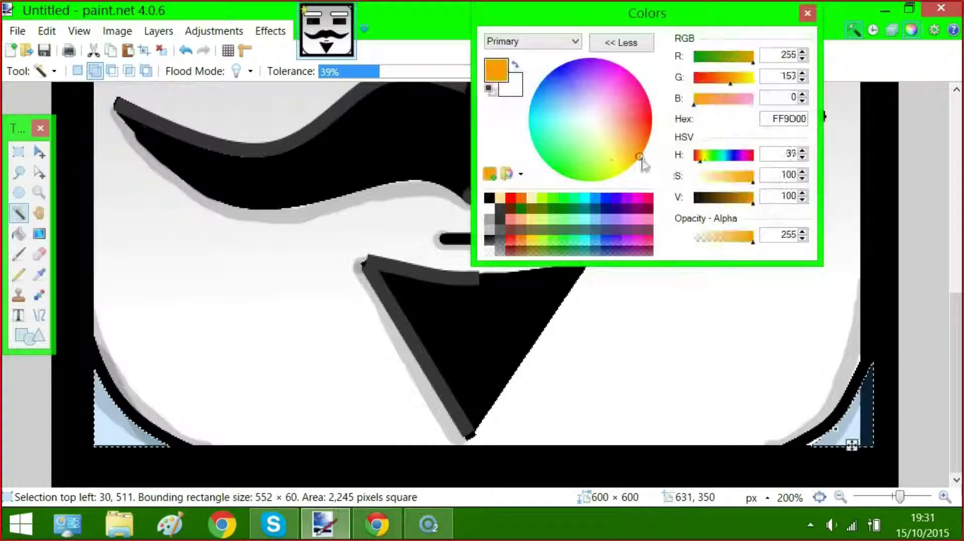
key("F8")
left_click(39, 234)
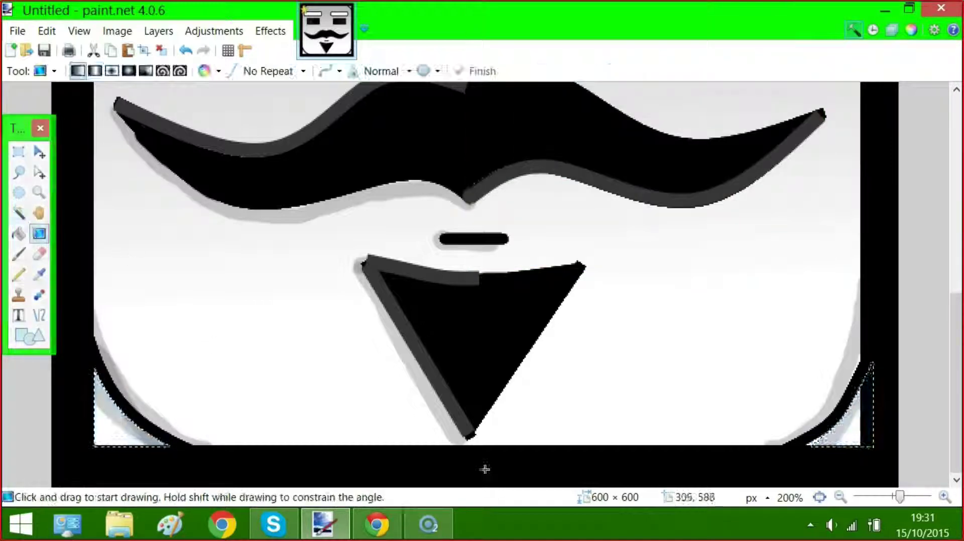
left_click_drag(485, 469, 486, 507)
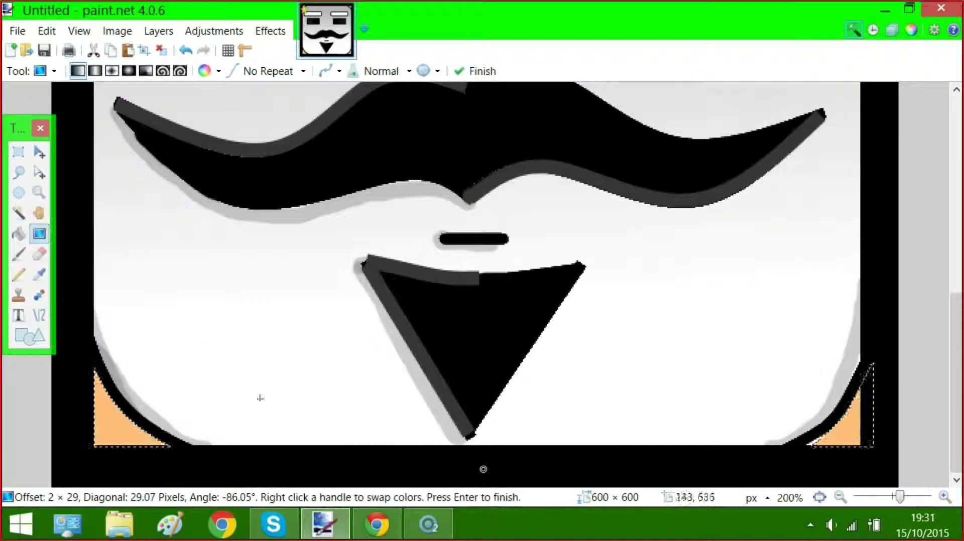
left_click(18, 152)
left_click_drag(117, 191, 121, 202)
- Select the areas outside both upper corner curves together with the Magic Wand
scroll(176, 285, "up", 5)
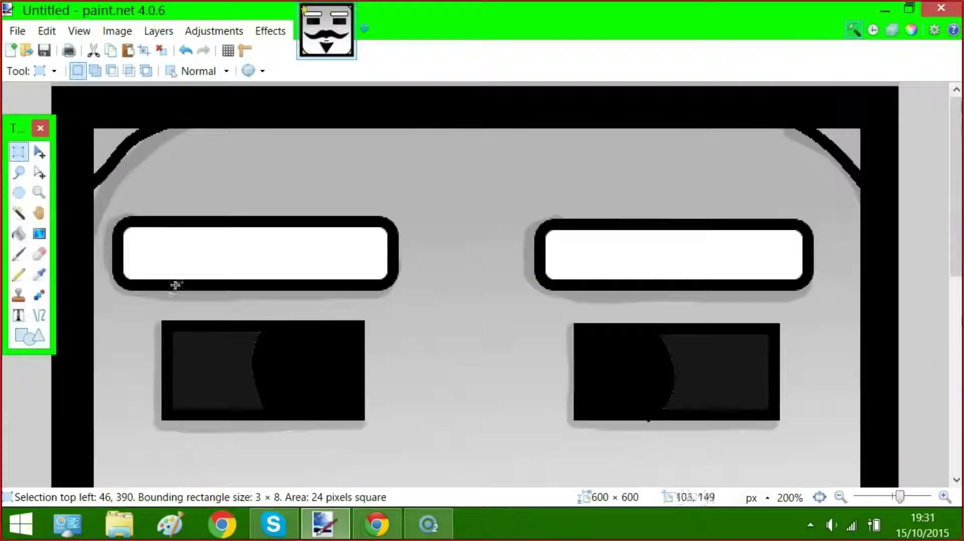
left_click(18, 213)
left_click(123, 149)
left_click(857, 146, "ctrl")
- Fill both selected upper corners with dark orange-brown using the Gradient tool, then clear the selection
left_click(912, 30)
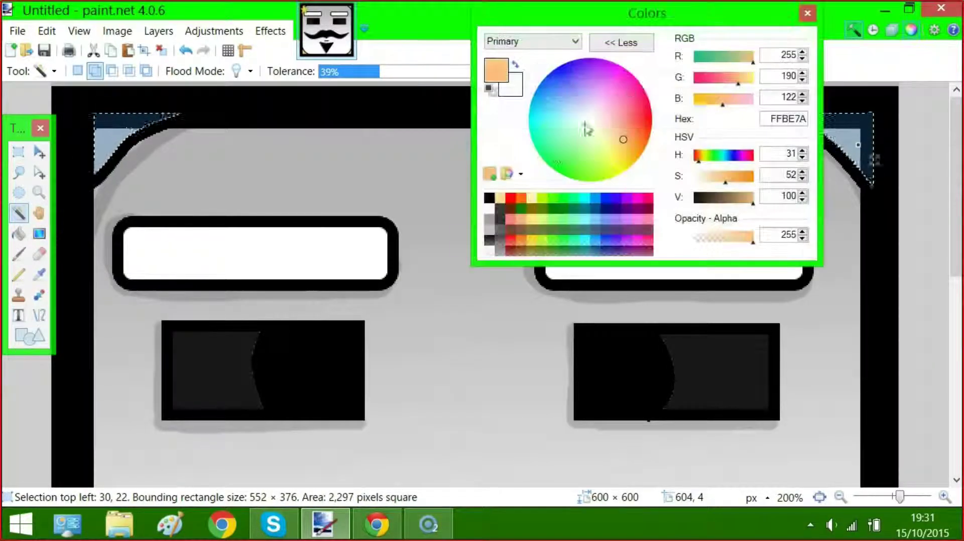
left_click_drag(645, 138, 652, 148)
left_click(718, 200)
key("g")
left_click_drag(438, 171, 434, 275)
left_click(19, 214)
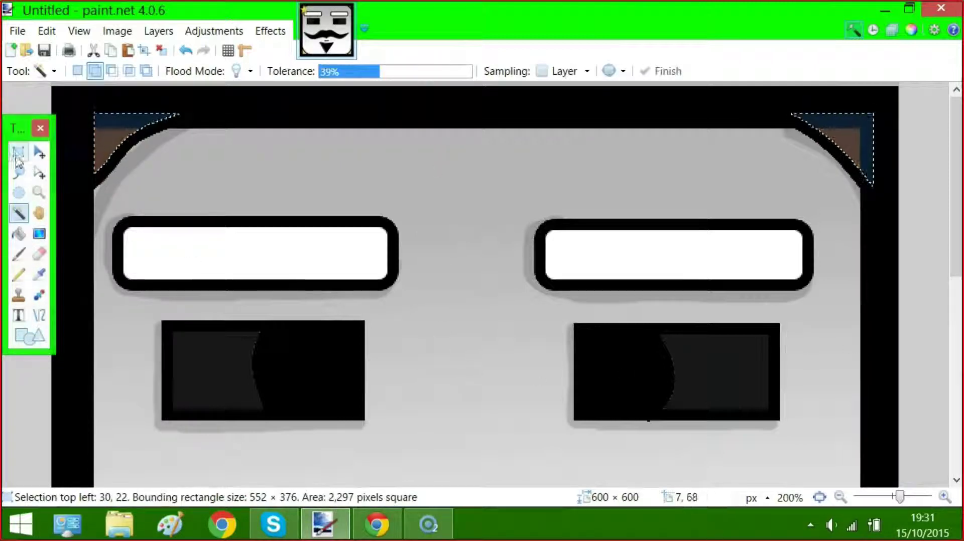
left_click(18, 152)
left_click(154, 217)
- Select the white interiors of both eyebrows together with the Magic Wand
left_click(18, 213)
left_click(241, 254)
left_click(734, 258)
left_click(94, 71)
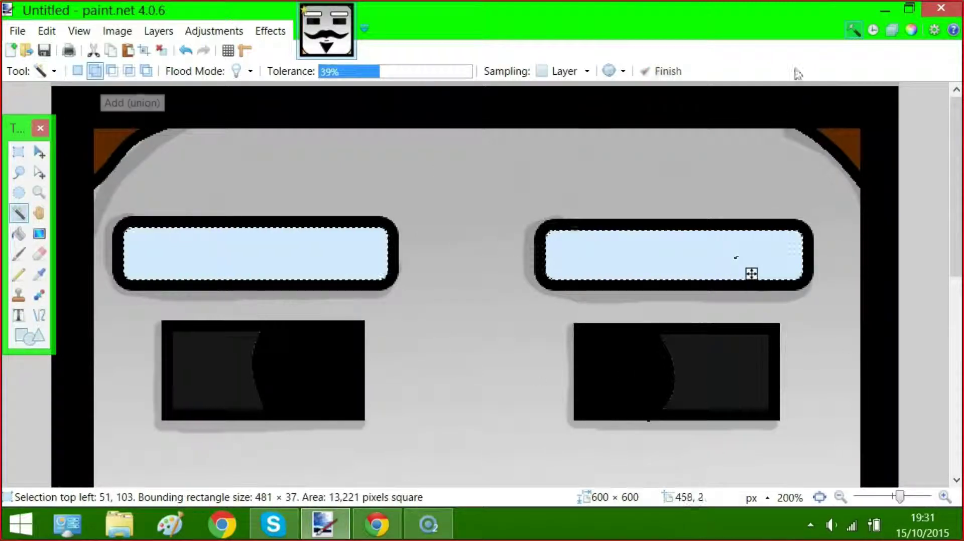
- Fill the selected eyebrow interiors with black using the Gradient tool, then clear the selection
left_click(911, 30)
left_click(490, 198)
left_click(808, 13)
left_click(40, 234)
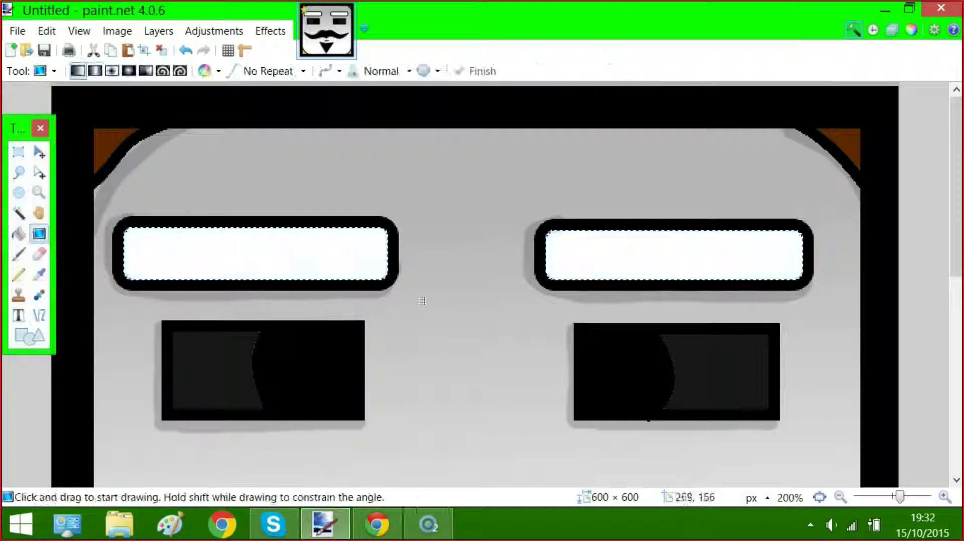
left_click_drag(465, 349, 455, 427)
left_click_drag(900, 498, 892, 501)
left_click(892, 500)
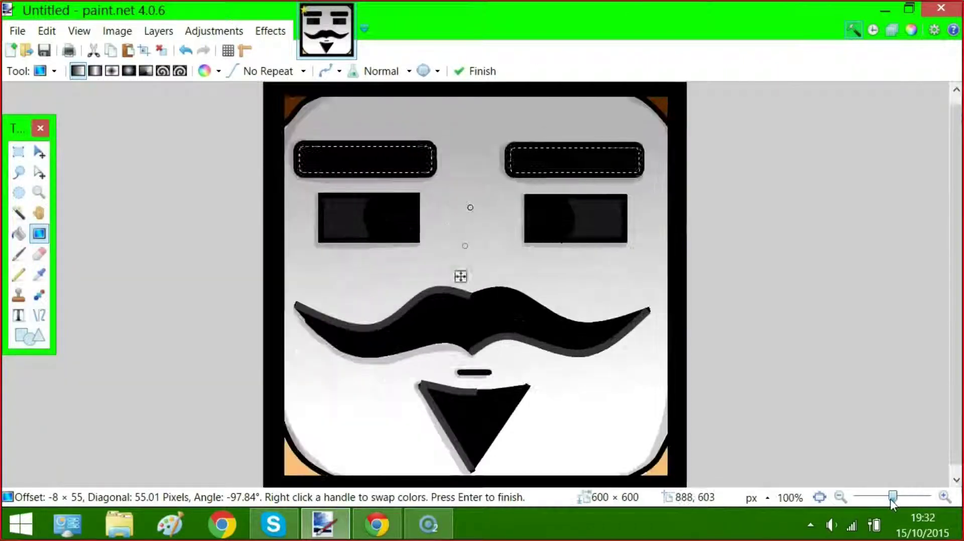
left_click(18, 151)
left_click(382, 100)
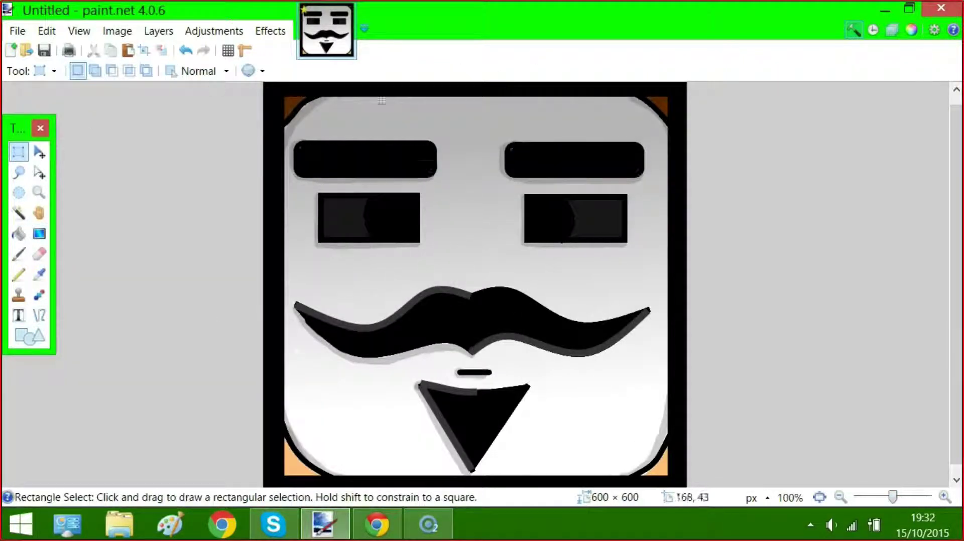
- Paint over the leftover light specks in the inner corners of both eyebrows with a black Paintbrush of width 10
left_click(19, 255)
scroll(593, 232, "up", 2)
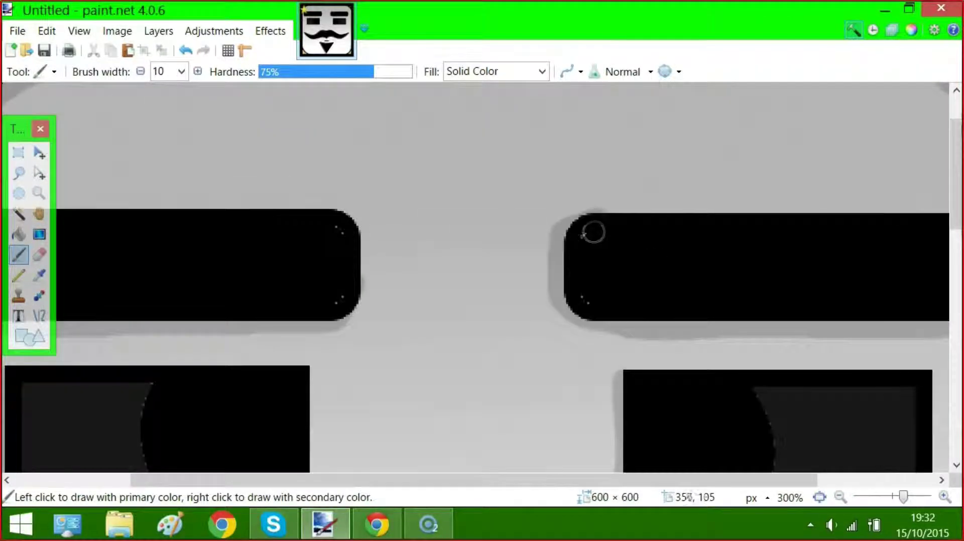
left_click_drag(430, 481, 315, 481)
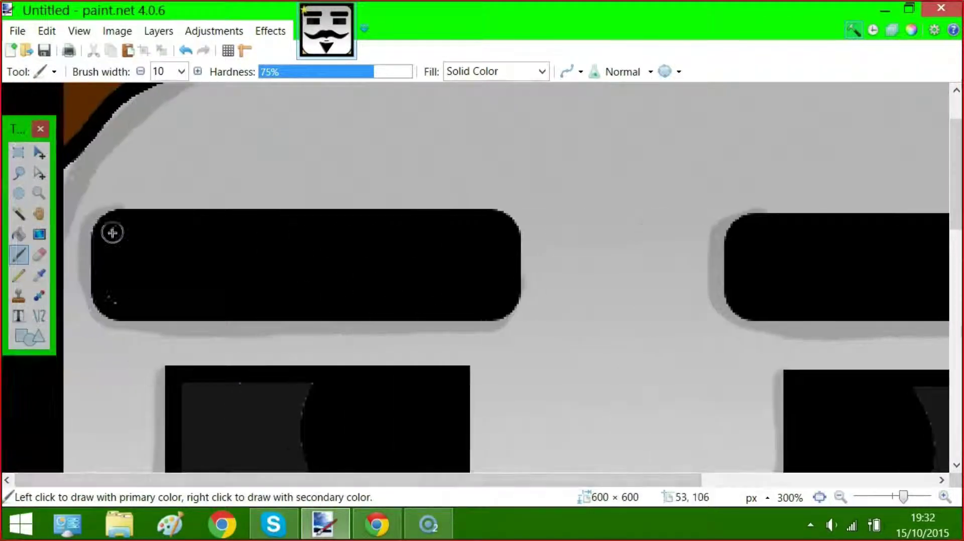
scroll(741, 303, "right", 5)
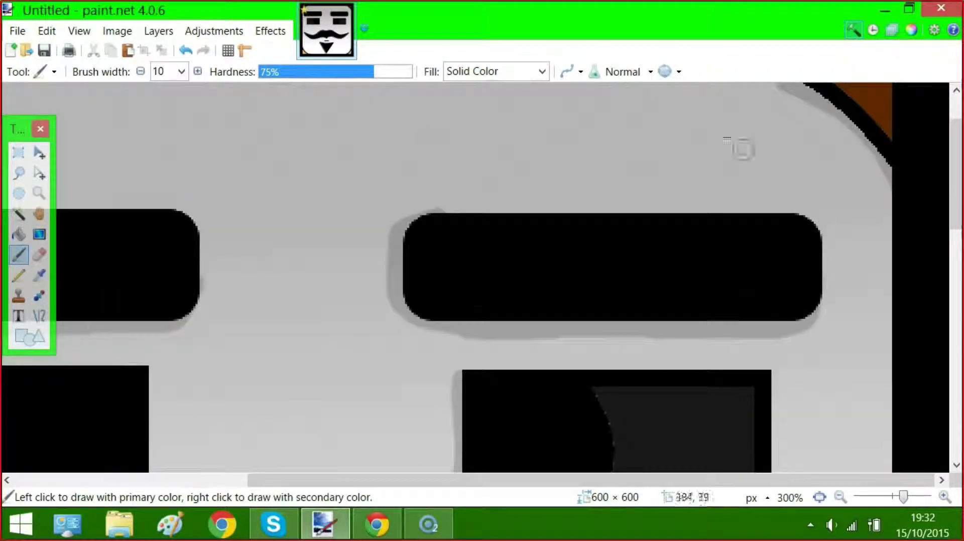